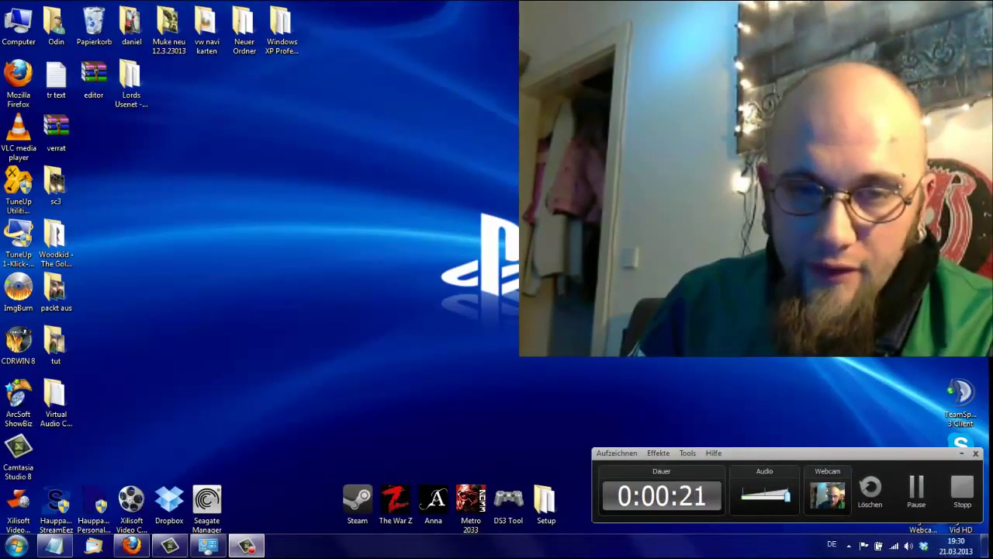
# - Open the Windows sound settings and review the installed playback and recording devices
pyautogui.rightClick(908, 547)
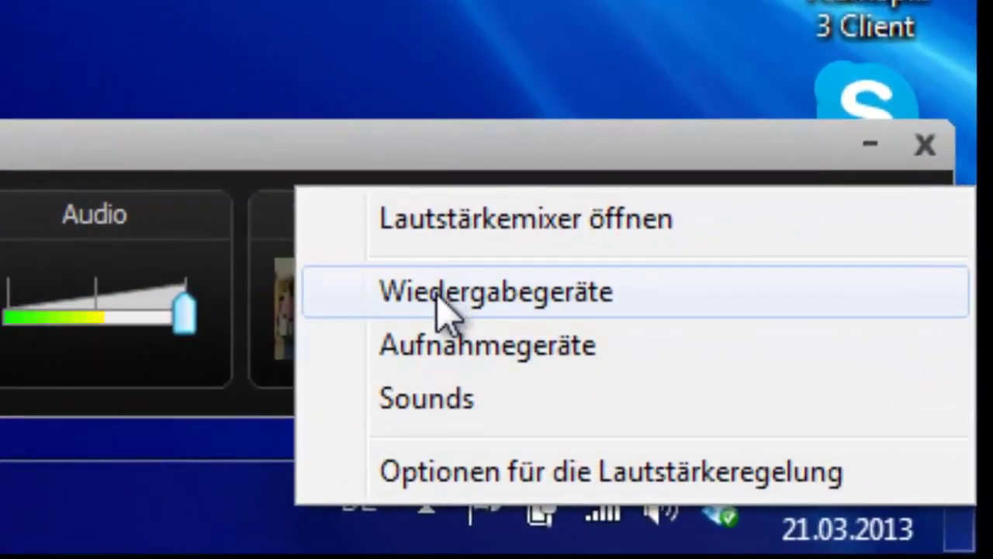
pyautogui.click(644, 385)
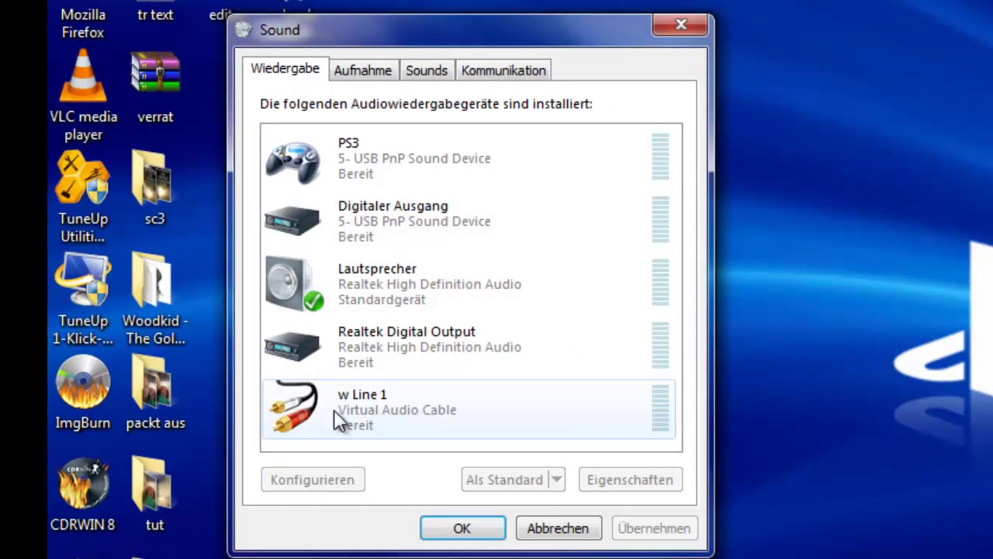
pyautogui.click(367, 71)
pyautogui.moveTo(665, 247); pyautogui.dragTo(673, 357)
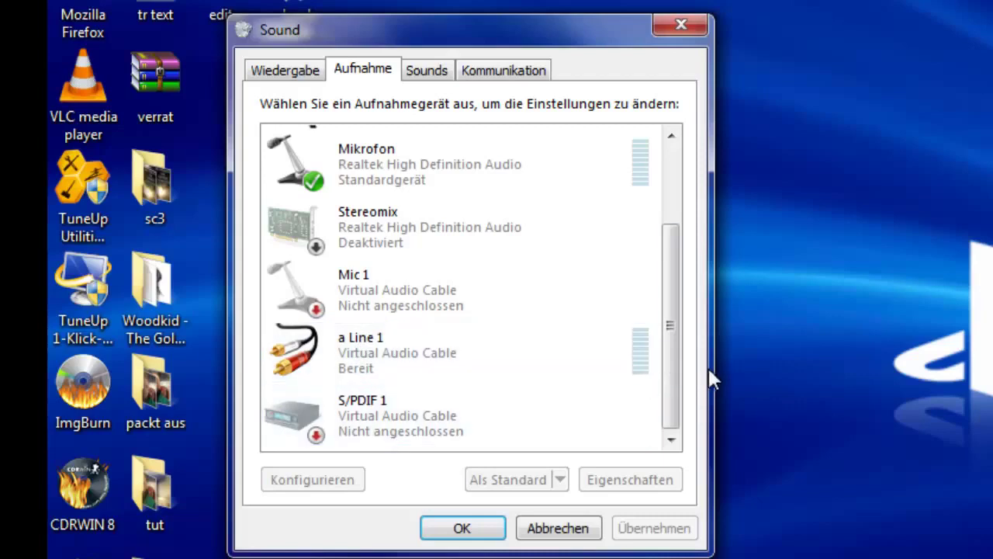
pyautogui.moveTo(670, 366); pyautogui.dragTo(667, 281)
pyautogui.click(289, 76)
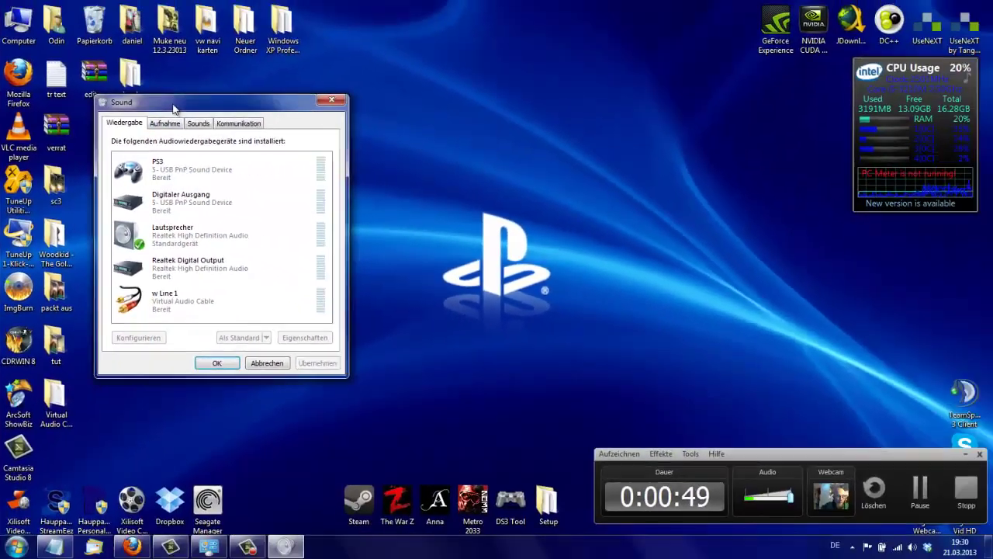
pyautogui.moveTo(174, 109); pyautogui.dragTo(231, 77)
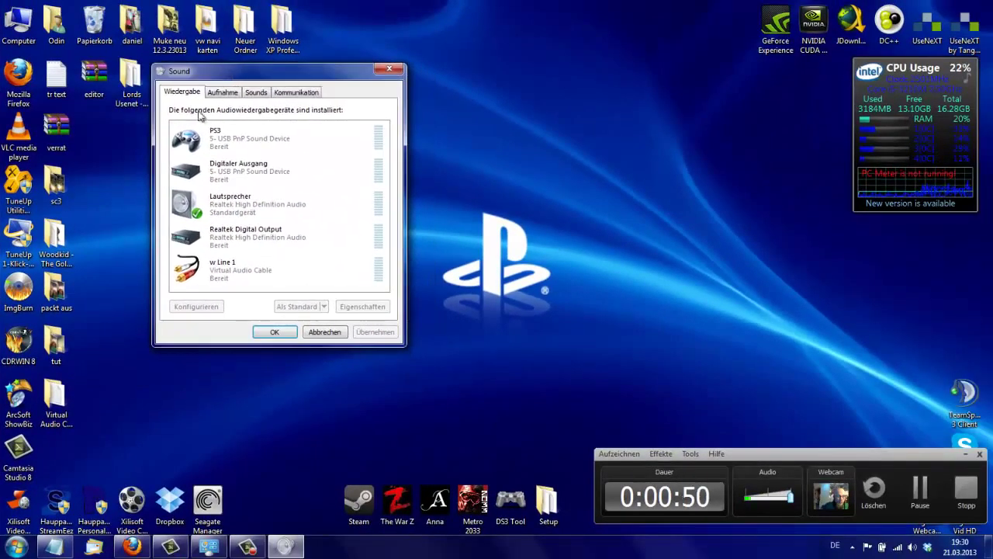
# - Open the Virtual Audio Cable 4.10 folder from the desktop and look into its Setup folder
pyautogui.doubleClick(56, 399)
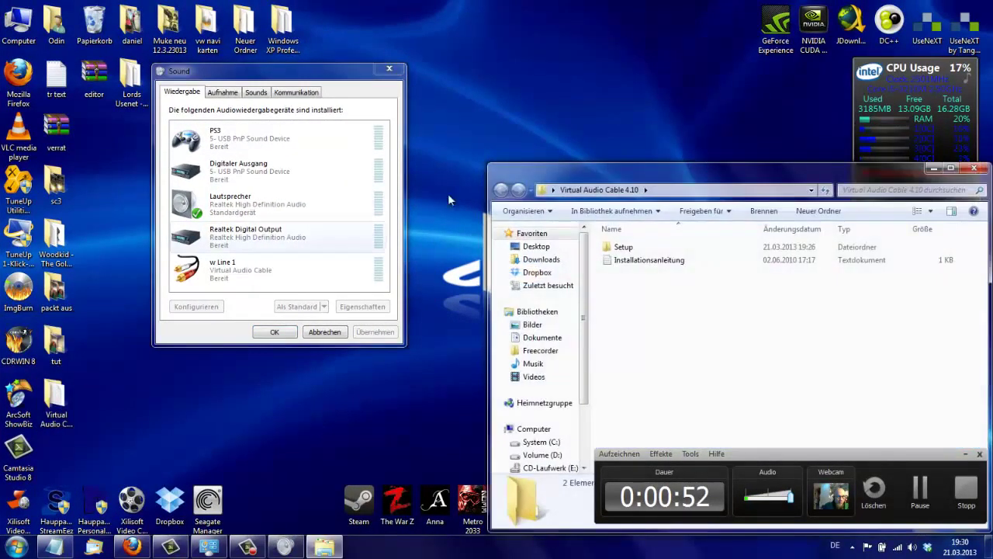
pyautogui.moveTo(699, 168); pyautogui.dragTo(390, 106)
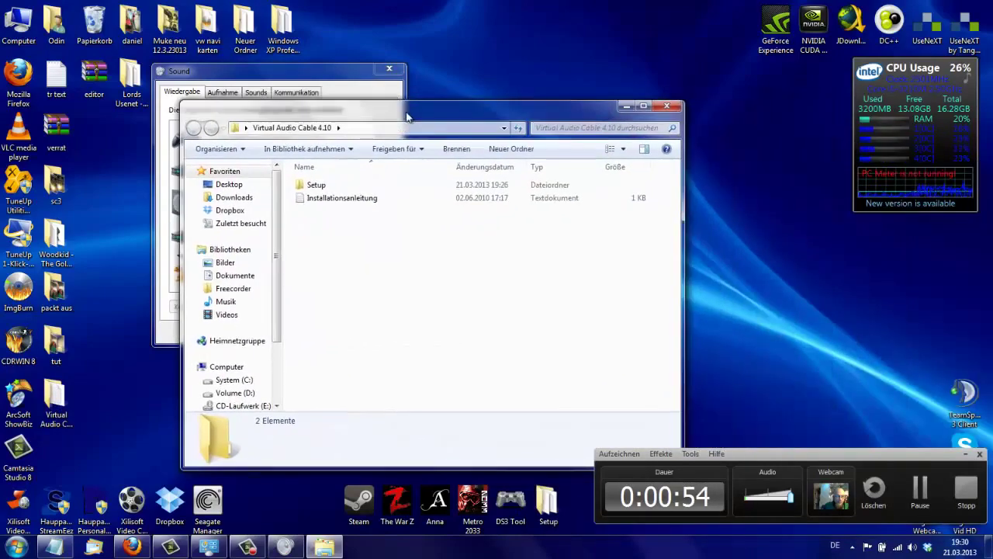
pyautogui.doubleClick(335, 185)
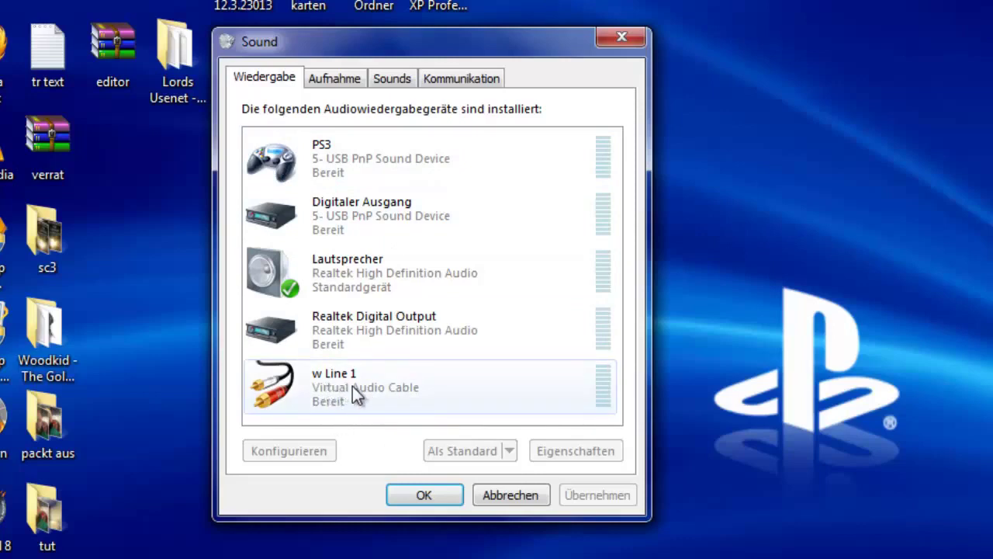
# - Show the recording devices in the Sound window and examine the microphone and Virtual Audio Cable entries
pyautogui.click(336, 77)
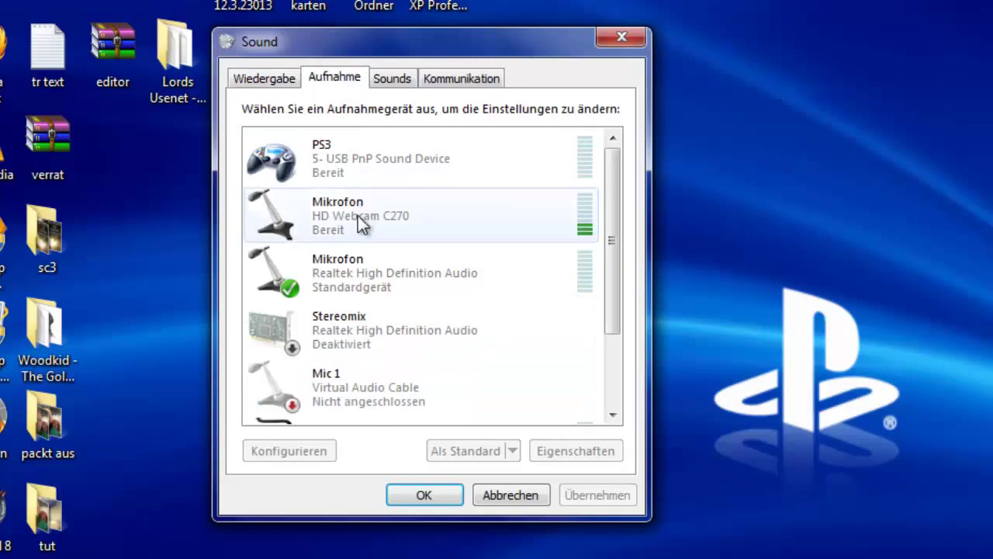
pyautogui.scroll(-2, 611, 217)
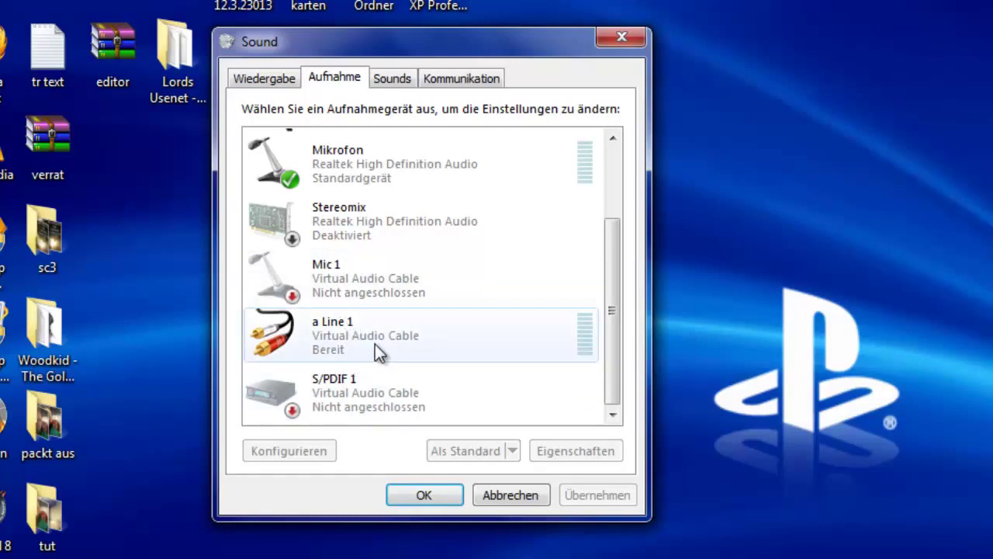
pyautogui.scroll(1, 381, 332)
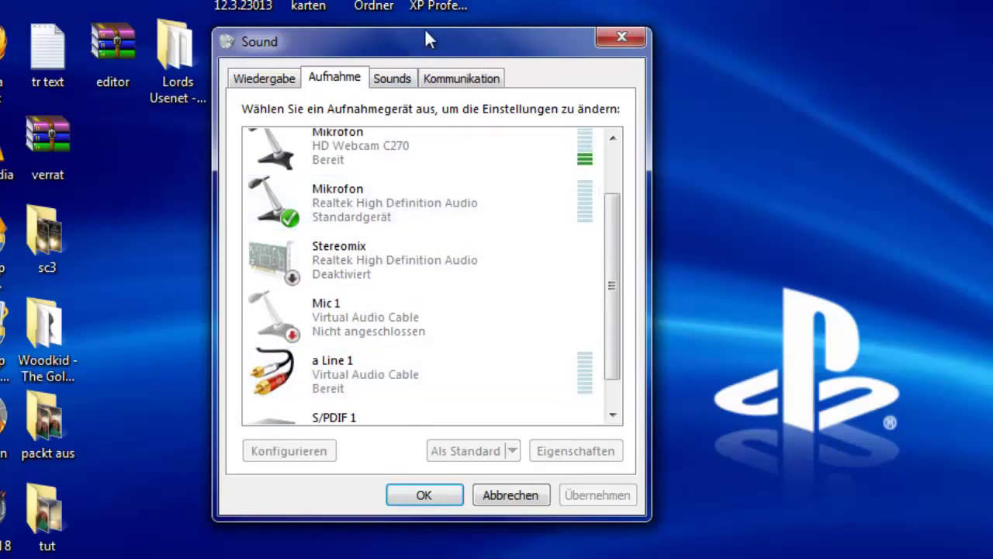
pyautogui.moveTo(420, 52); pyautogui.dragTo(128, 275)
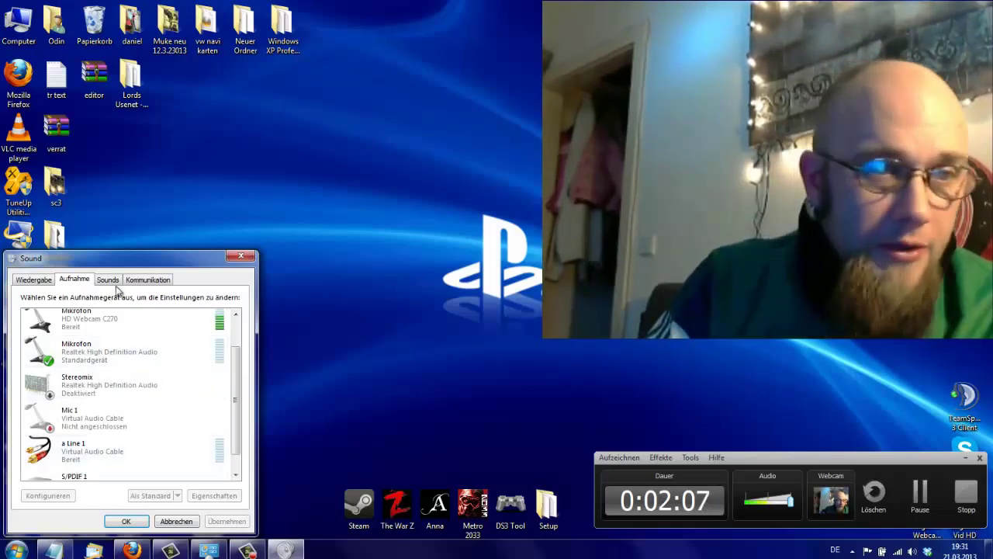
pyautogui.moveTo(120, 261); pyautogui.dragTo(257, 255)
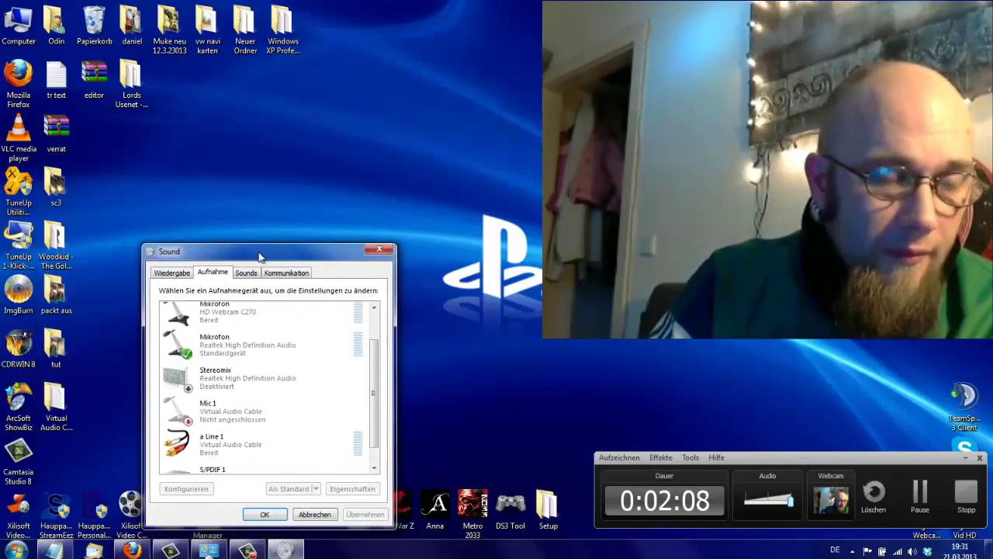
pyautogui.click(58, 416)
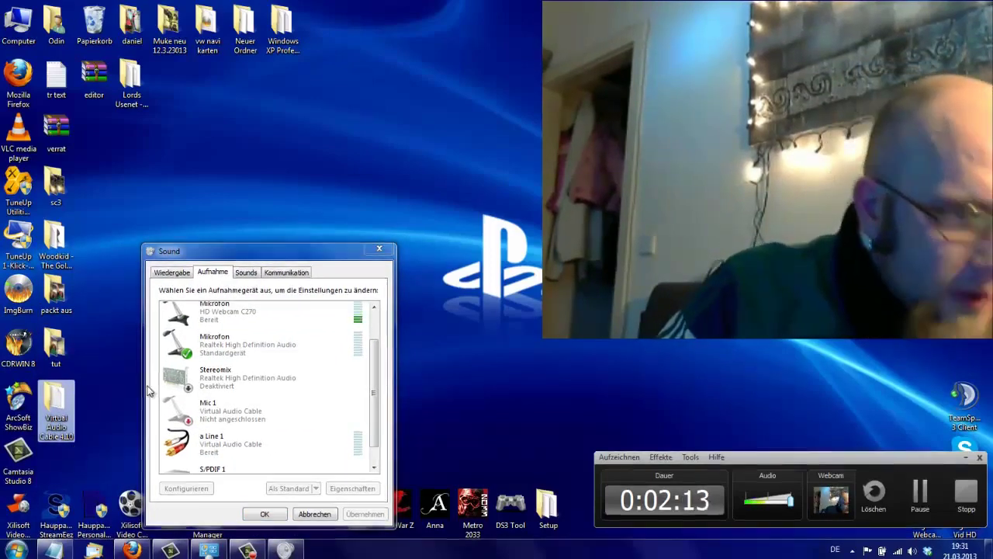
pyautogui.moveTo(274, 253); pyautogui.dragTo(134, 262)
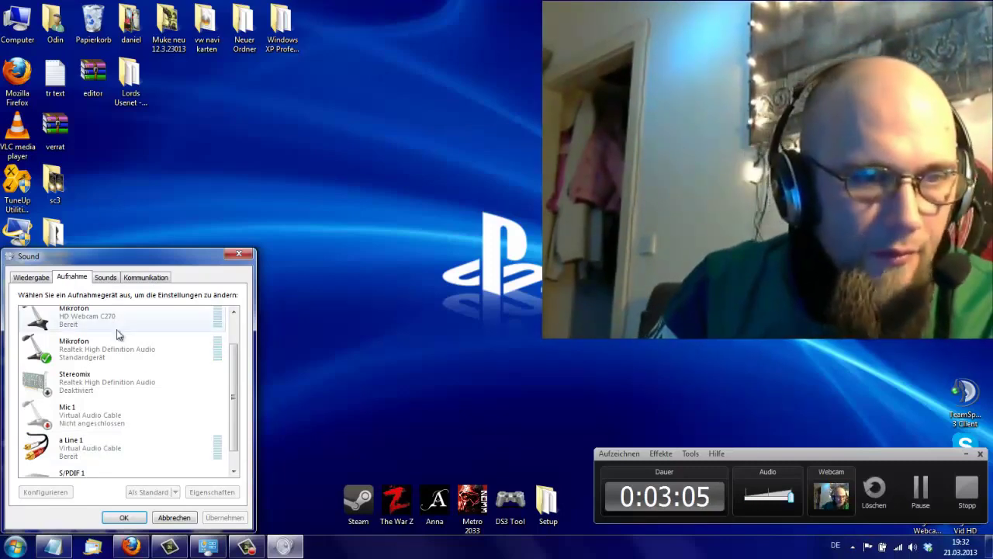
# - Enable the PS3 recording device as a playback source through Lautsprecher (Realtek High Definition Audio), and apply the change
pyautogui.scroll(3, 117, 334)
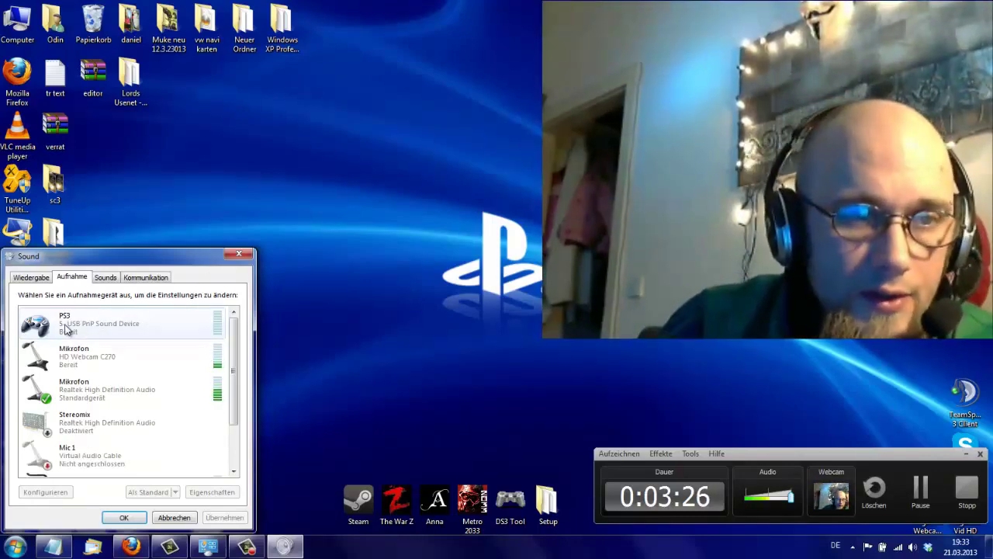
pyautogui.doubleClick(86, 329)
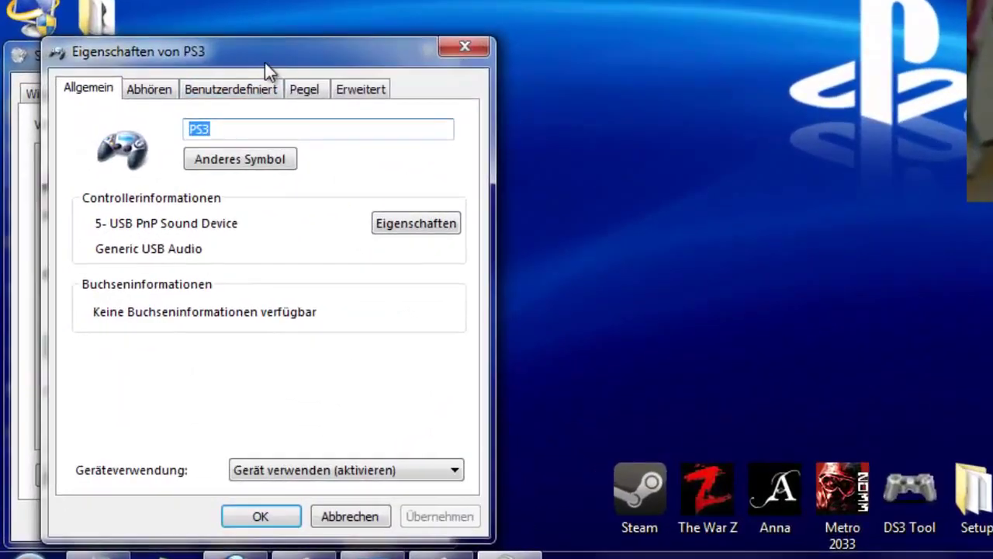
pyautogui.moveTo(149, 264); pyautogui.dragTo(411, 176)
pyautogui.moveTo(732, 2); pyautogui.dragTo(696, 53)
pyautogui.moveTo(691, 68); pyautogui.dragTo(688, 67)
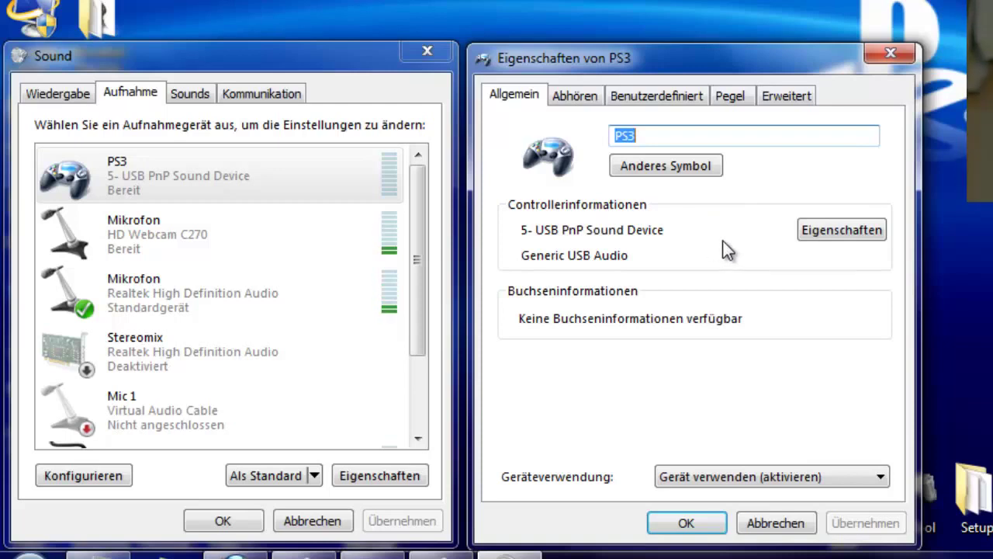
pyautogui.click(574, 94)
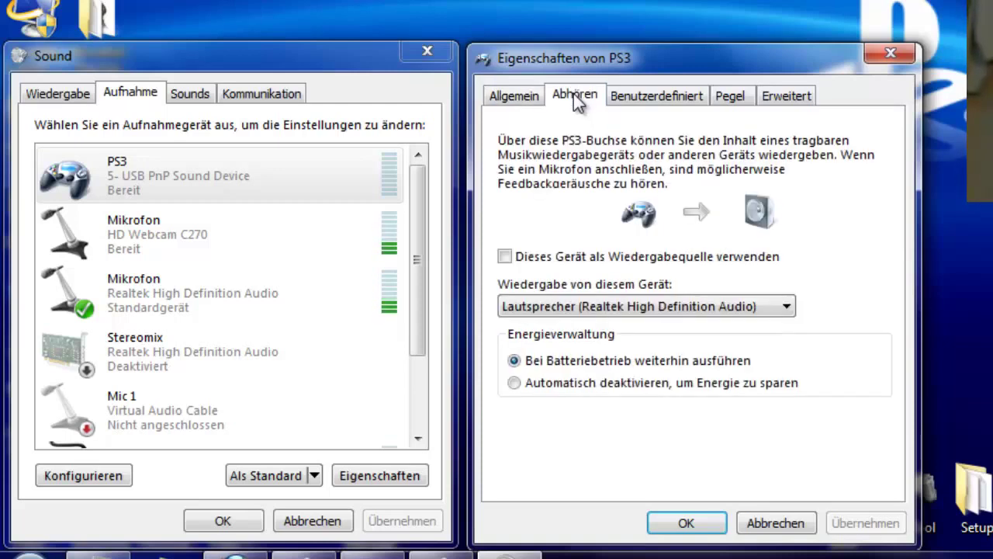
pyautogui.click(510, 255)
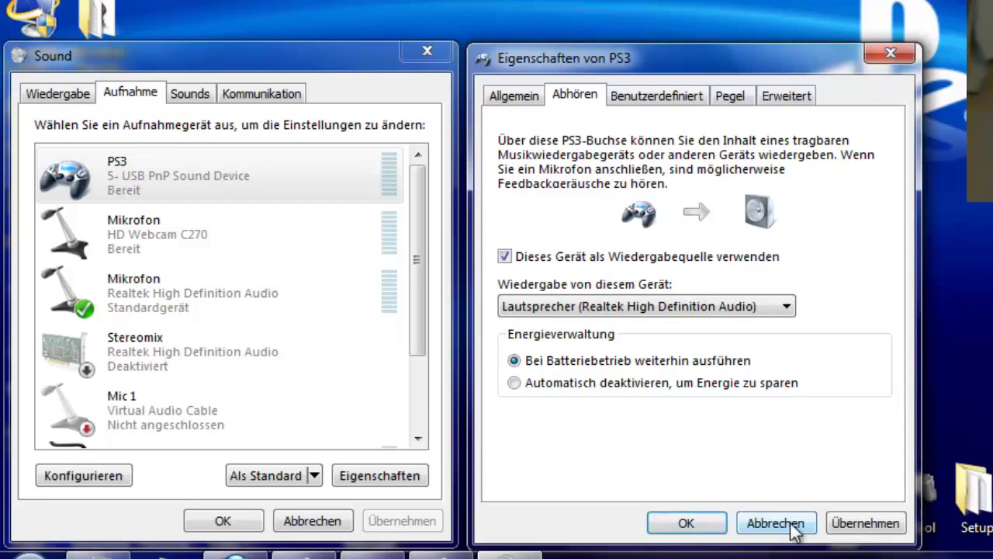
pyautogui.click(869, 523)
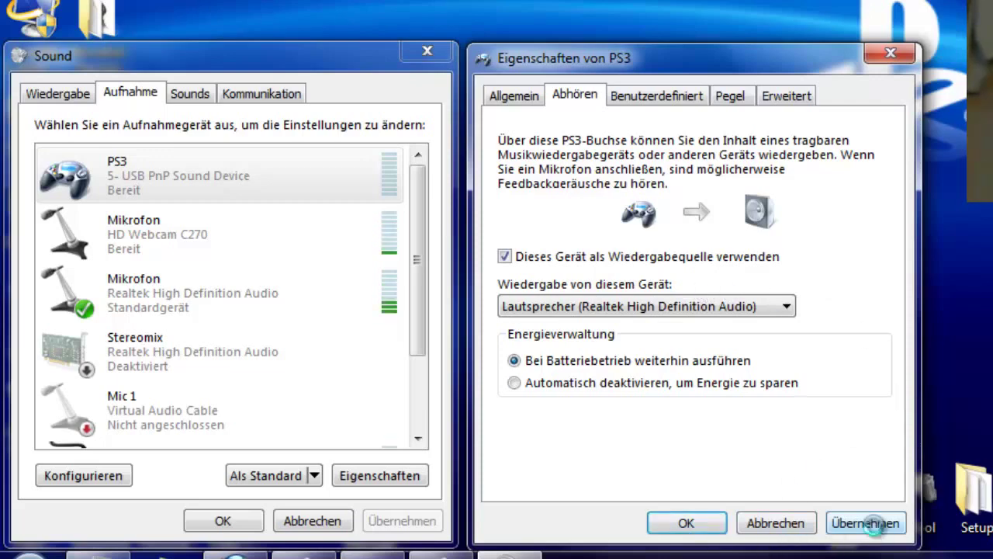
pyautogui.click(695, 525)
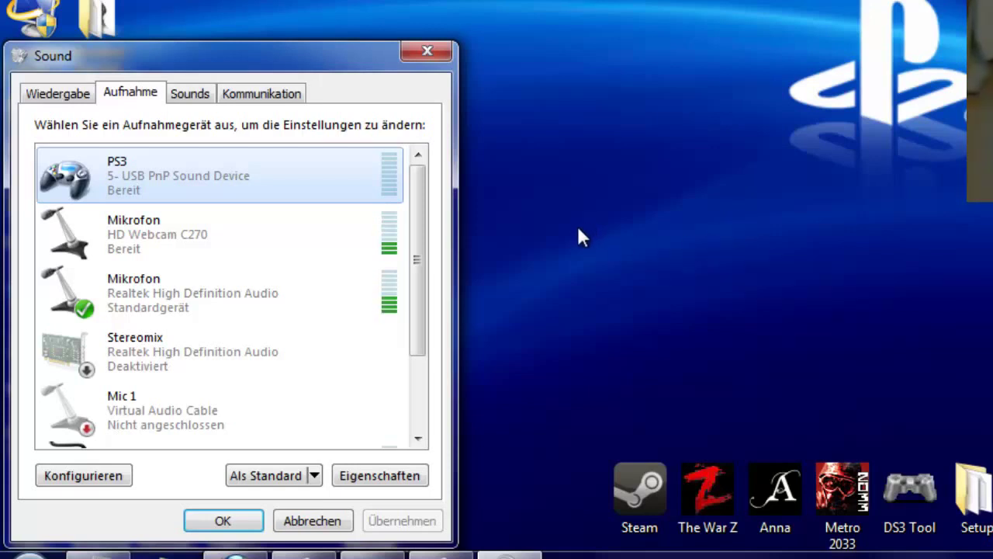
# - Check the PS3 recording device's listening, microphone boost and level settings
pyautogui.doubleClick(184, 176)
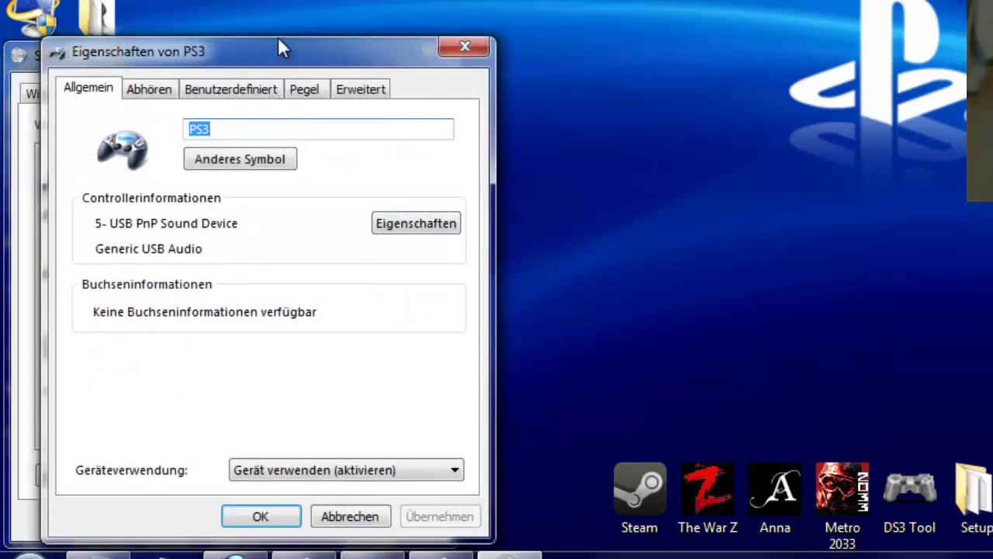
pyautogui.moveTo(279, 44); pyautogui.dragTo(699, 47)
pyautogui.click(570, 82)
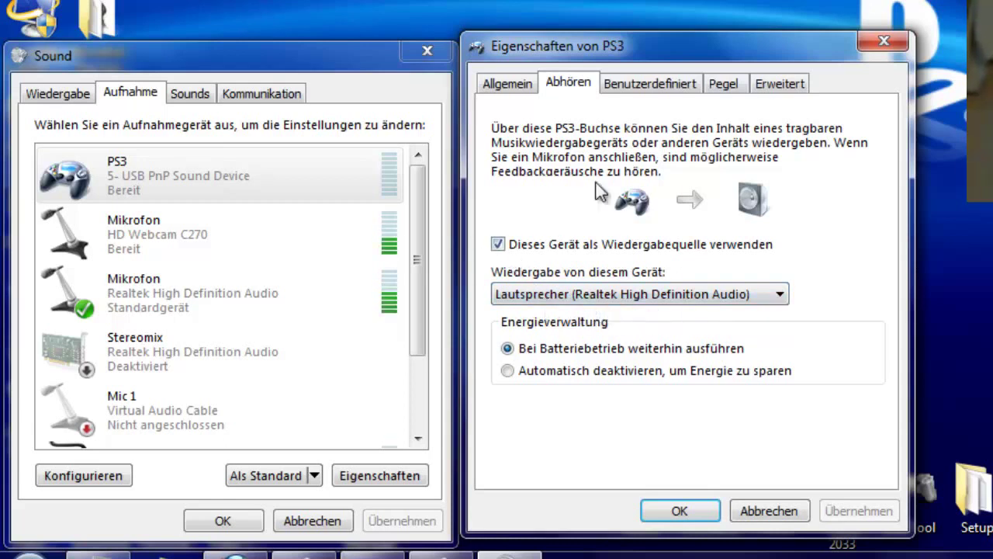
pyautogui.click(666, 86)
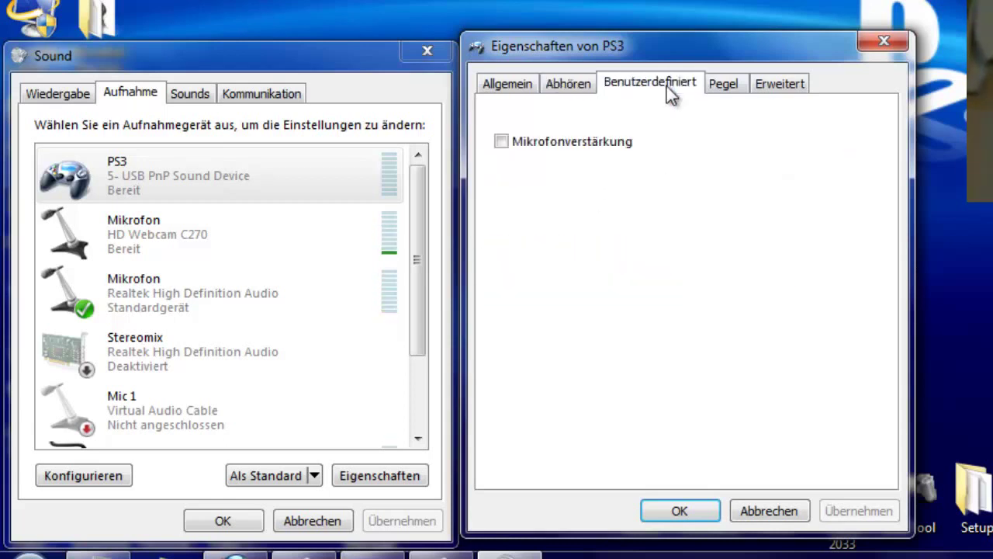
pyautogui.click(584, 145)
pyautogui.click(726, 87)
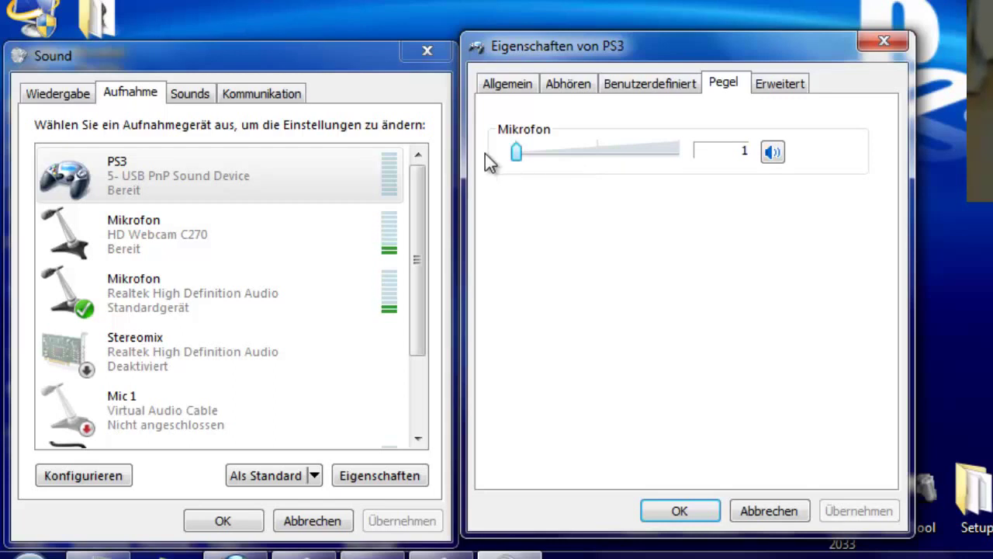
pyautogui.moveTo(517, 154)
pyautogui.mouseDown()
pyautogui.moveTo(725, 156)
pyautogui.moveTo(517, 164)
pyautogui.mouseUp()
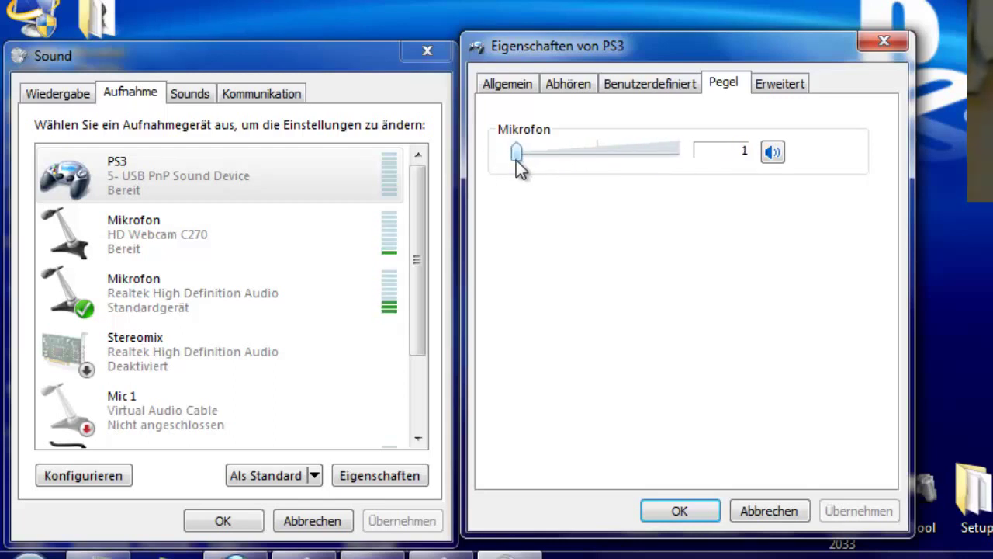
pyautogui.click(669, 514)
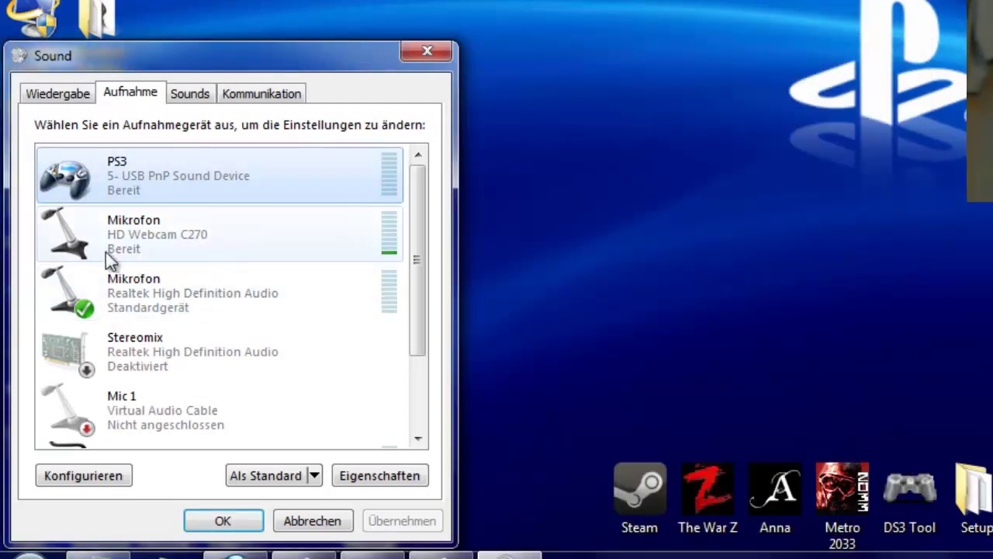
# - Enable the Realtek microphone as a playback source through PS3 (5- USB PnP Sound Device), and apply the change
pyautogui.click(128, 245)
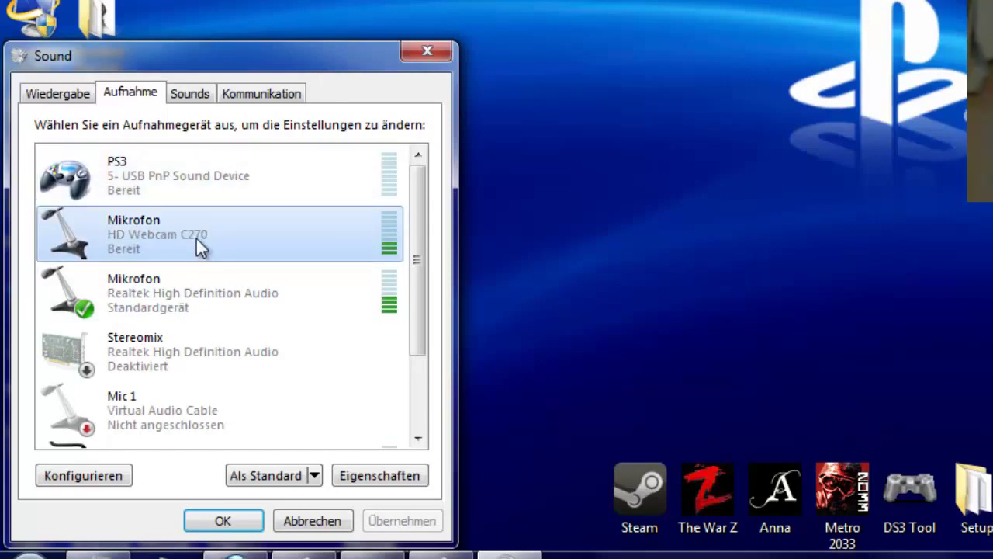
pyautogui.click(165, 299)
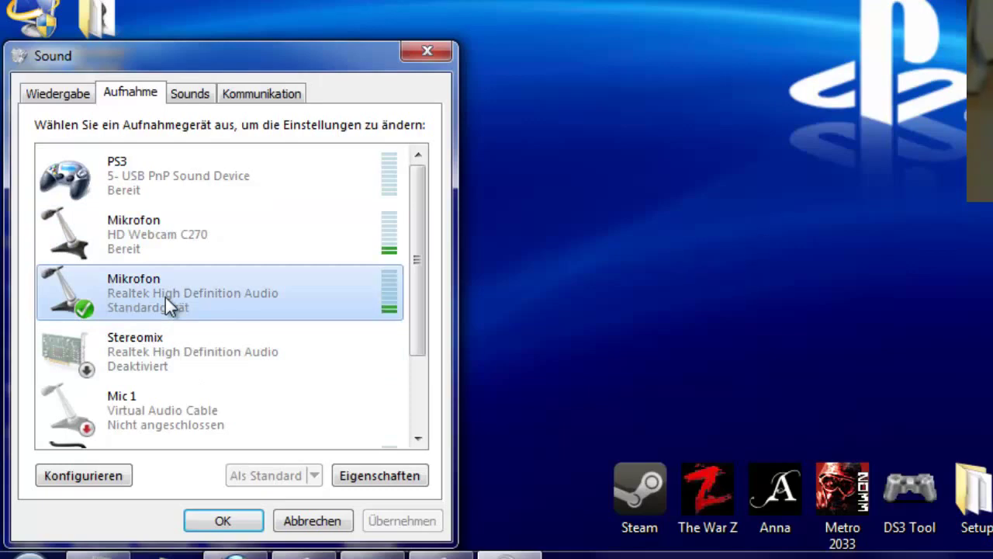
pyautogui.doubleClick(166, 297)
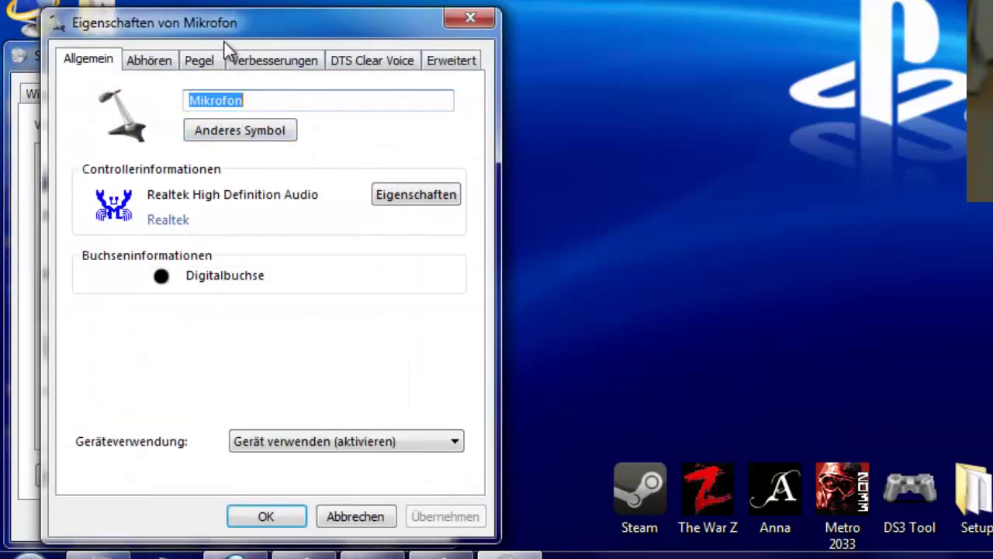
pyautogui.moveTo(224, 42); pyautogui.dragTo(643, 42)
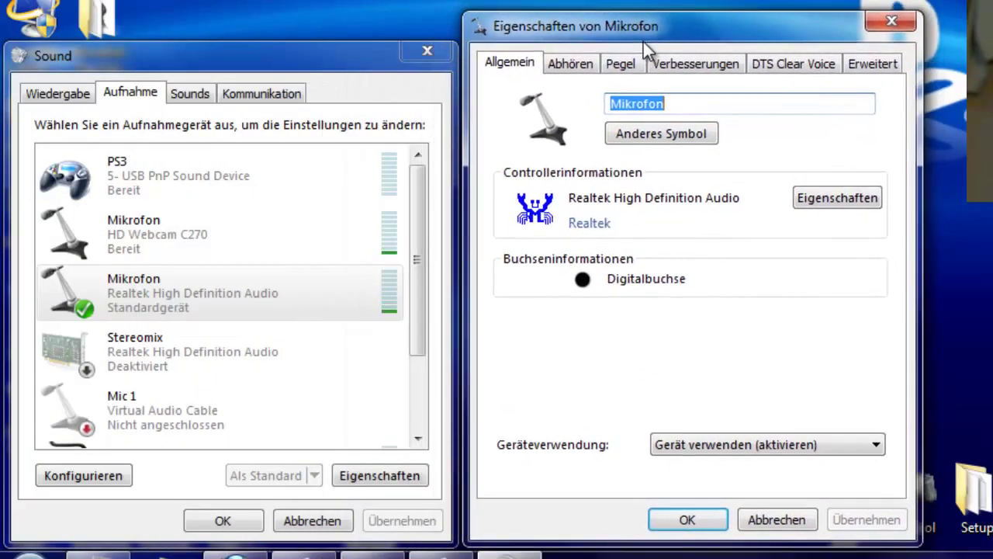
pyautogui.click(584, 64)
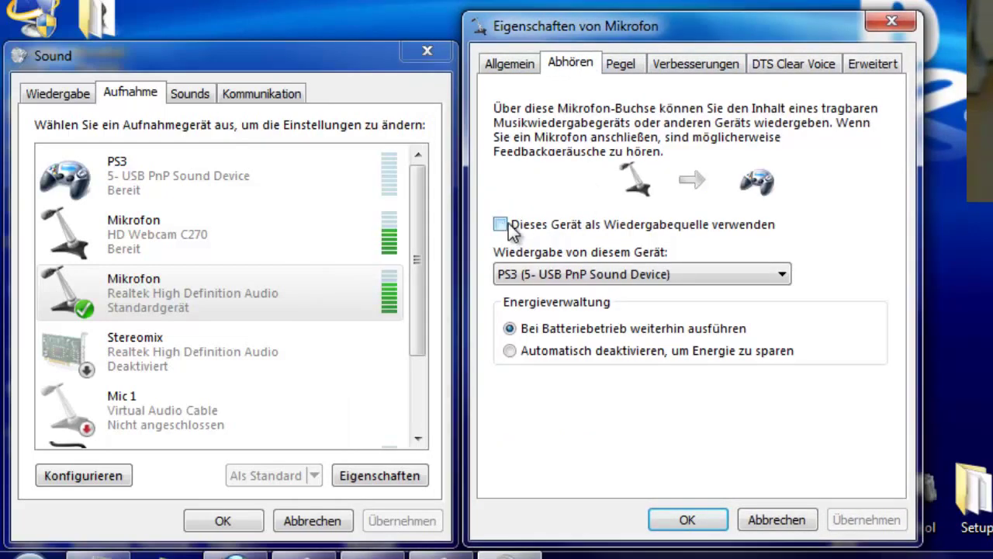
pyautogui.click(505, 224)
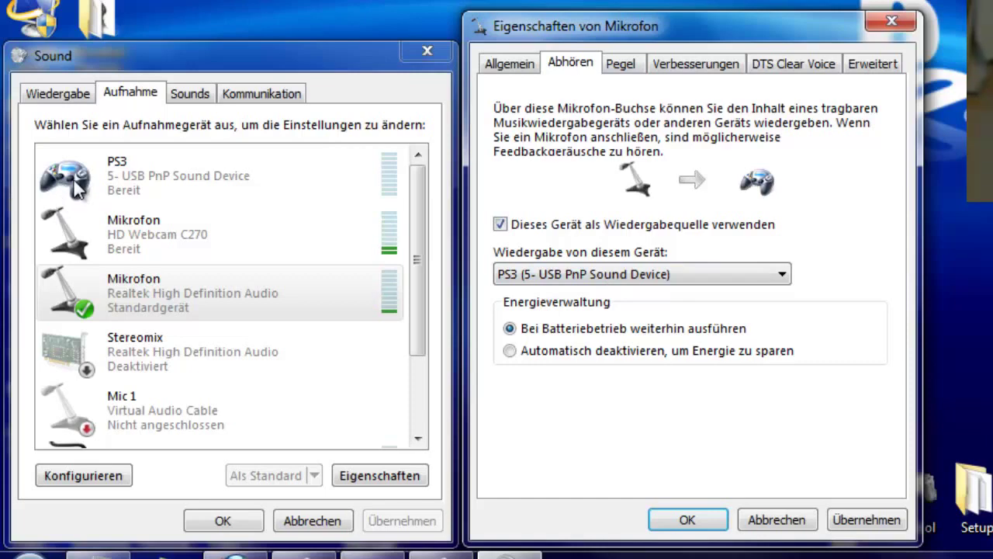
pyautogui.click(868, 520)
pyautogui.click(700, 519)
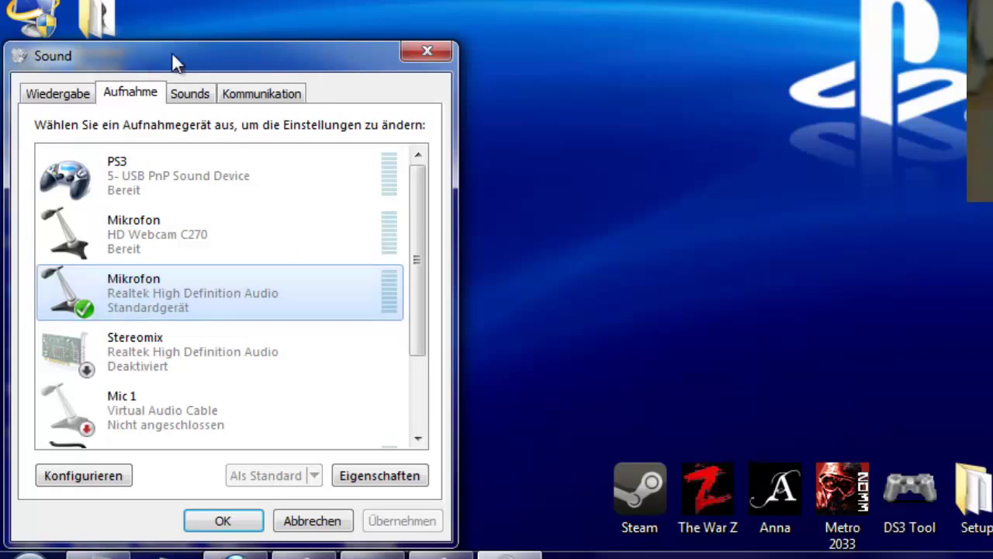
# - Try the PS3 playback device's Mikrofon level at 100, return it to 5, and check the device's default format
pyautogui.moveTo(171, 52)
pyautogui.mouseDown()
pyautogui.moveTo(287, 54)
pyautogui.moveTo(164, 56)
pyautogui.mouseUp()
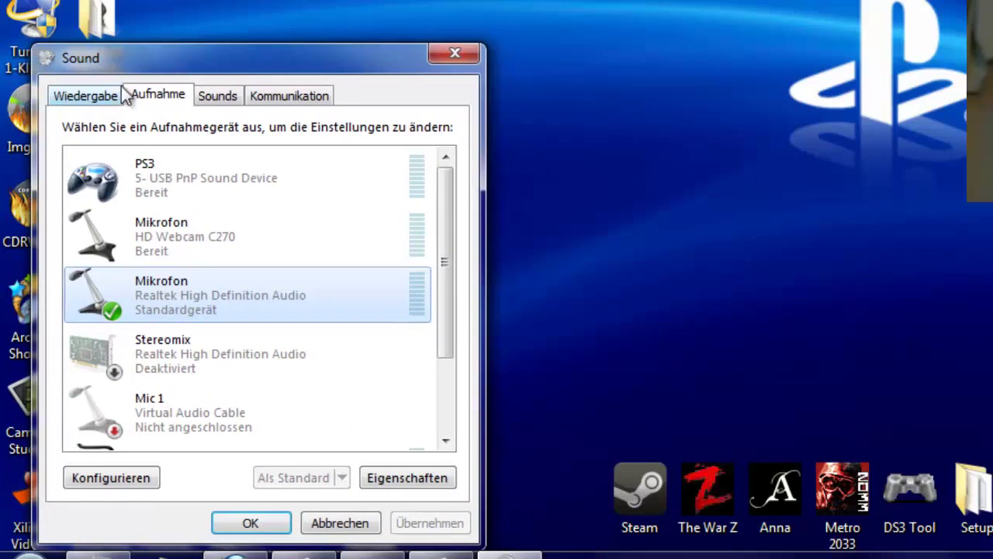
pyautogui.click(97, 97)
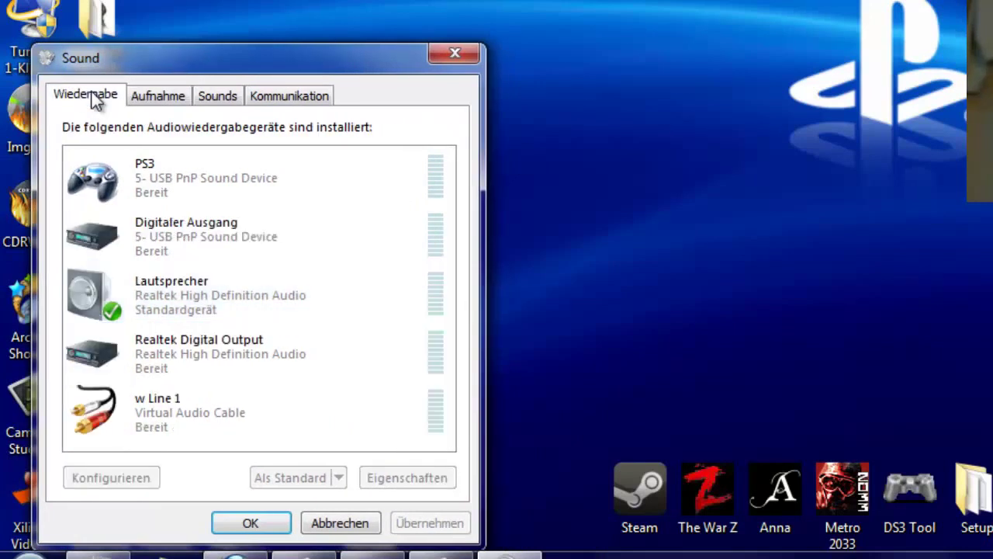
pyautogui.doubleClick(233, 180)
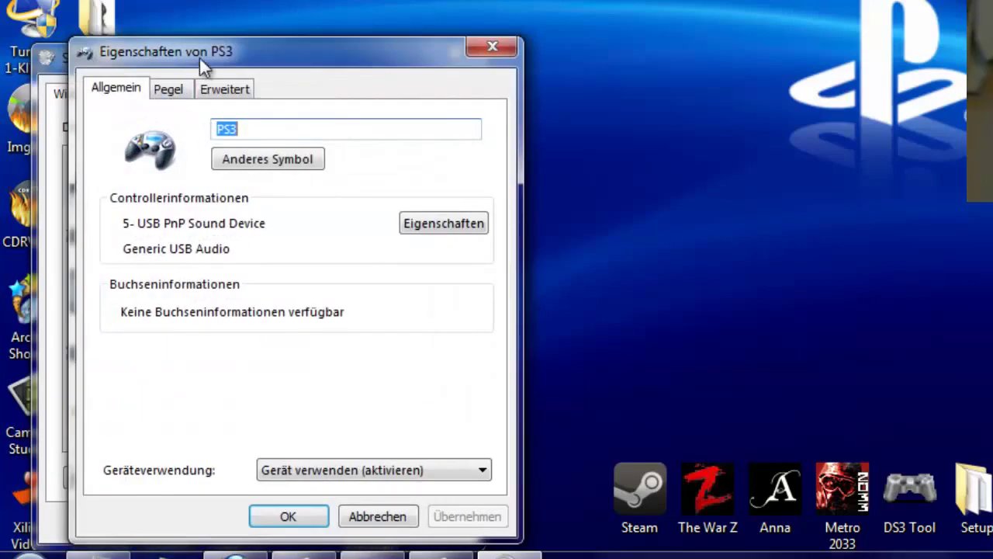
pyautogui.moveTo(199, 59); pyautogui.dragTo(627, 63)
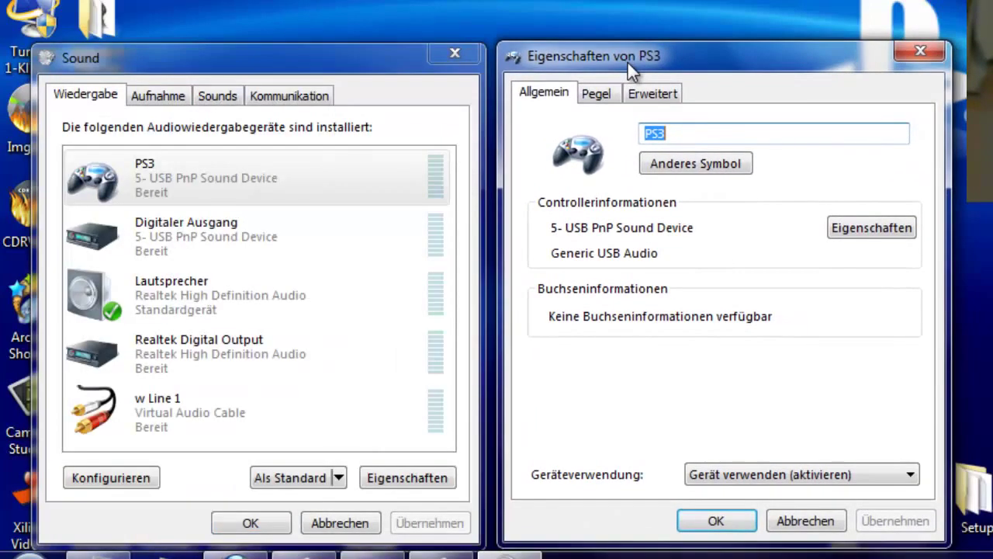
pyautogui.click(600, 96)
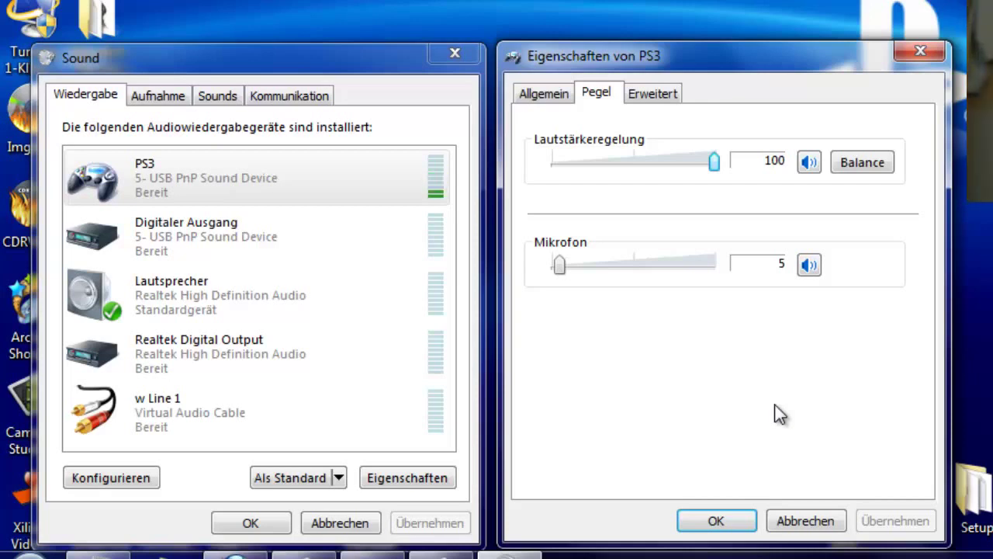
pyautogui.moveTo(558, 269); pyautogui.dragTo(794, 275)
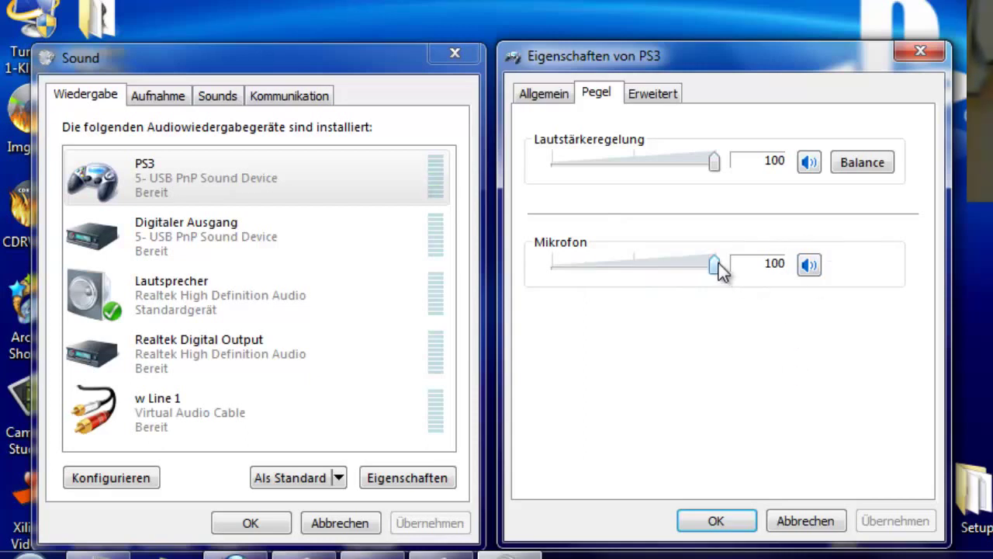
pyautogui.moveTo(716, 265); pyautogui.dragTo(564, 271)
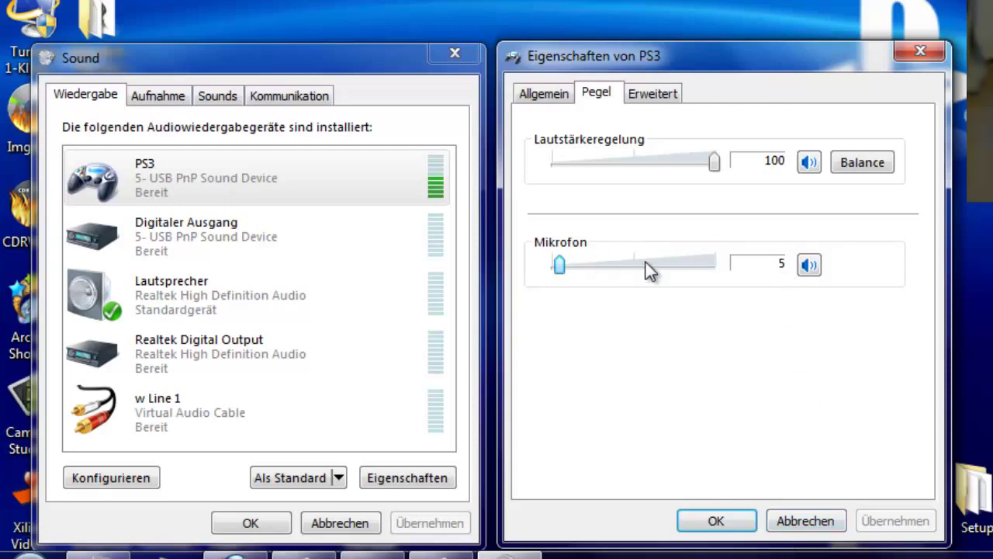
pyautogui.click(635, 98)
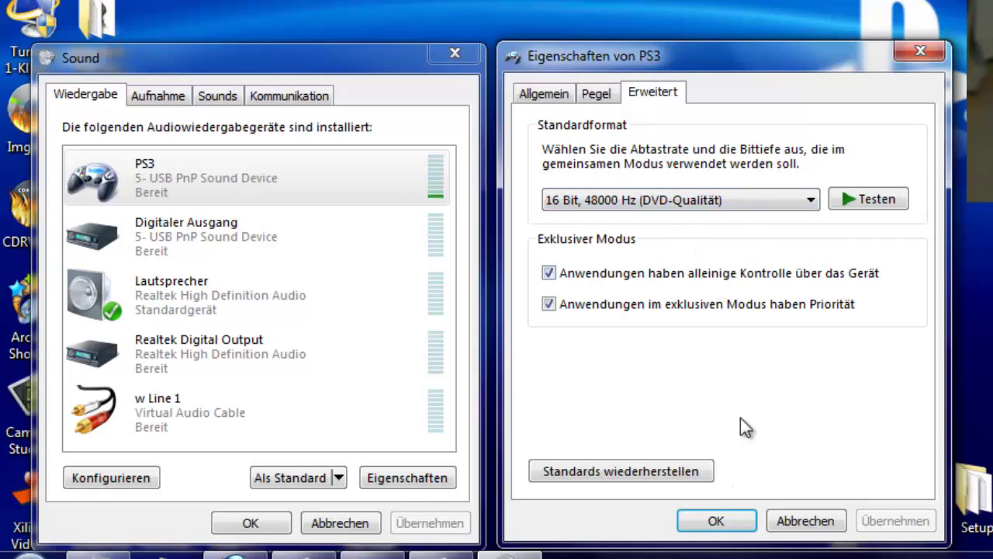
pyautogui.click(715, 521)
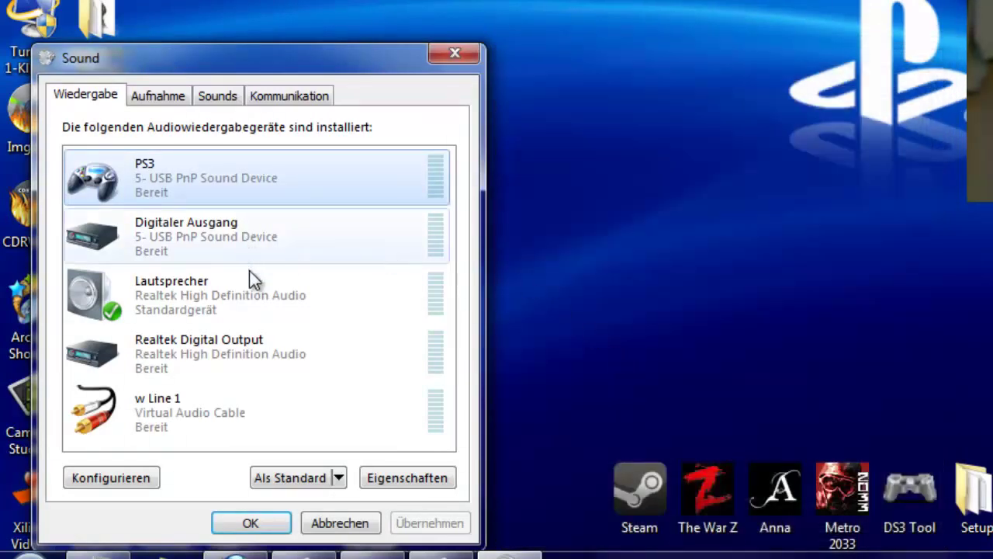
# - Set the Lautsprecher playback device's Realtek HD Audio output level to 100 and toggle its Mikrofon mute
pyautogui.doubleClick(236, 300)
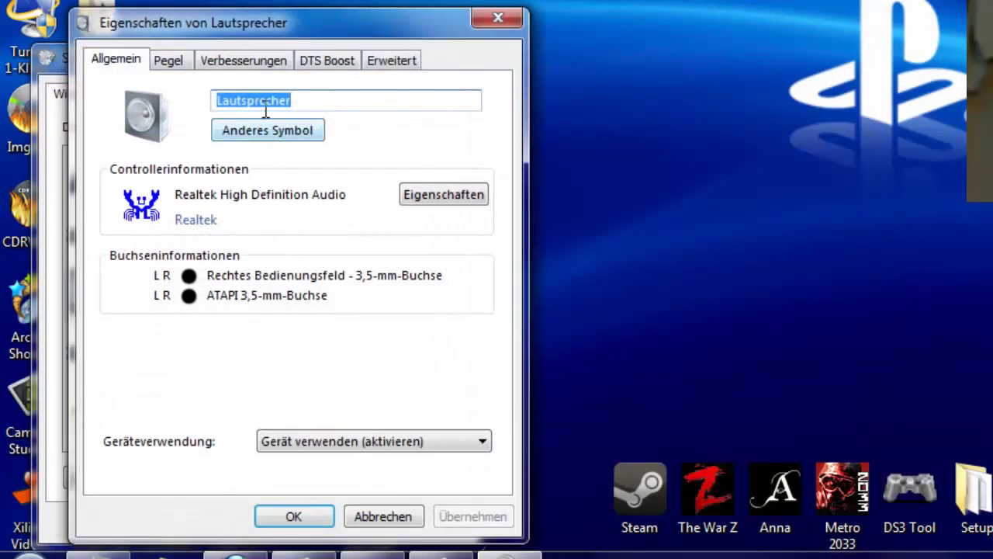
pyautogui.moveTo(300, 36); pyautogui.dragTo(719, 38)
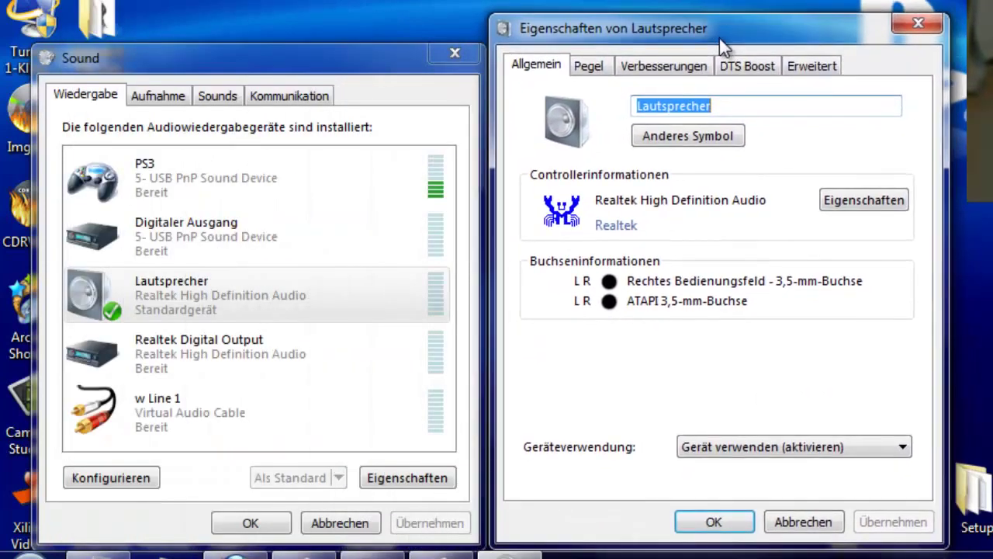
pyautogui.click(586, 67)
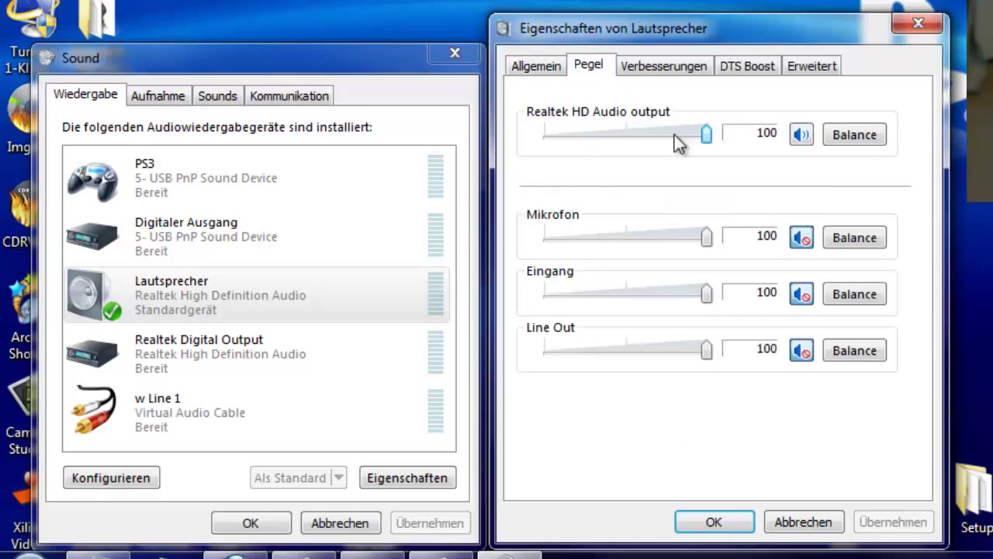
pyautogui.moveTo(706, 135); pyautogui.dragTo(472, 147)
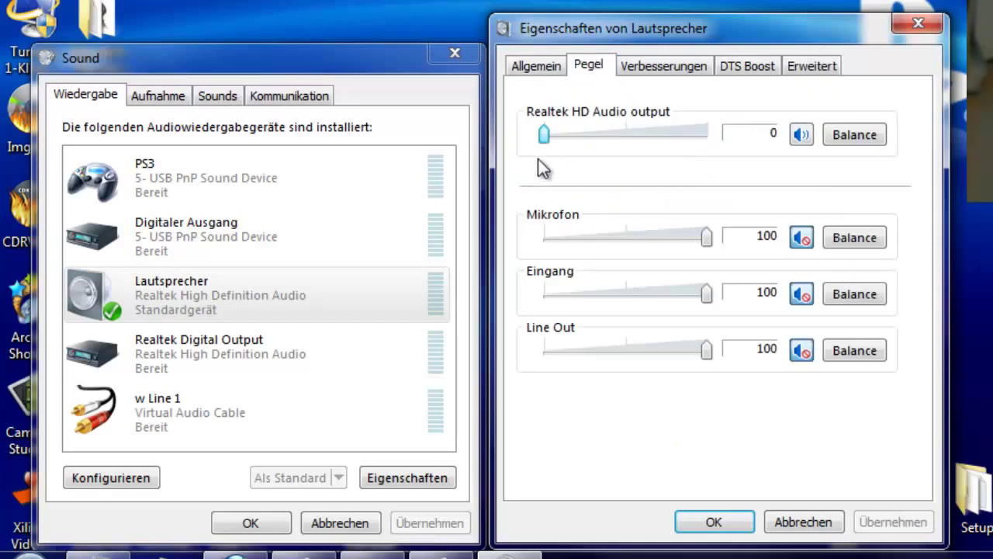
pyautogui.moveTo(543, 135); pyautogui.dragTo(782, 145)
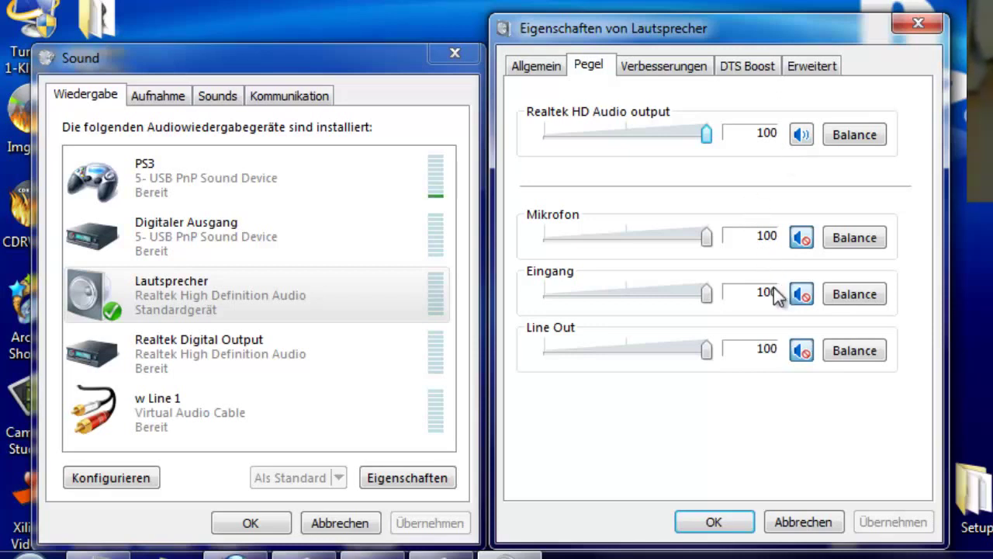
pyautogui.click(800, 239)
pyautogui.click(718, 526)
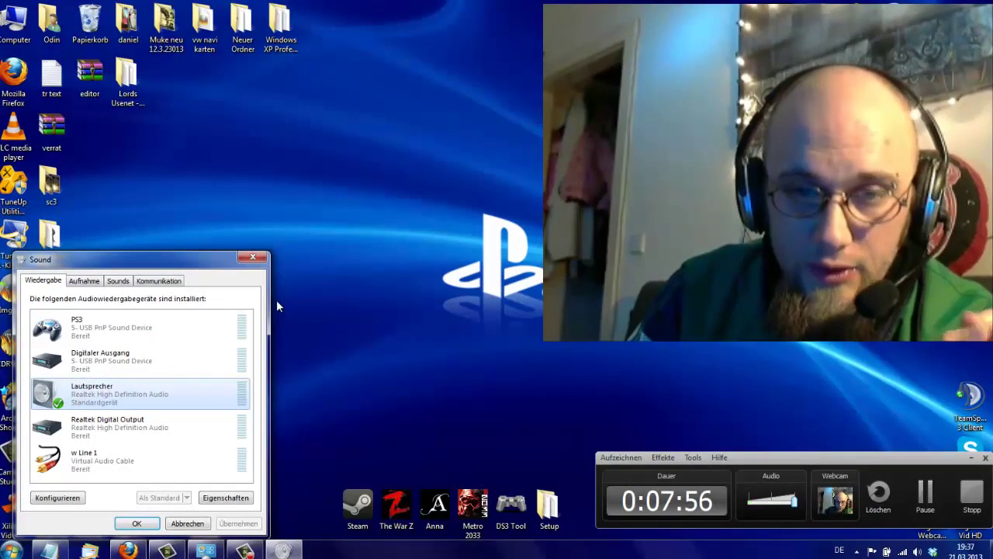
# - Close the Logitech webcam controller window
pyautogui.moveTo(107, 266); pyautogui.dragTo(96, 268)
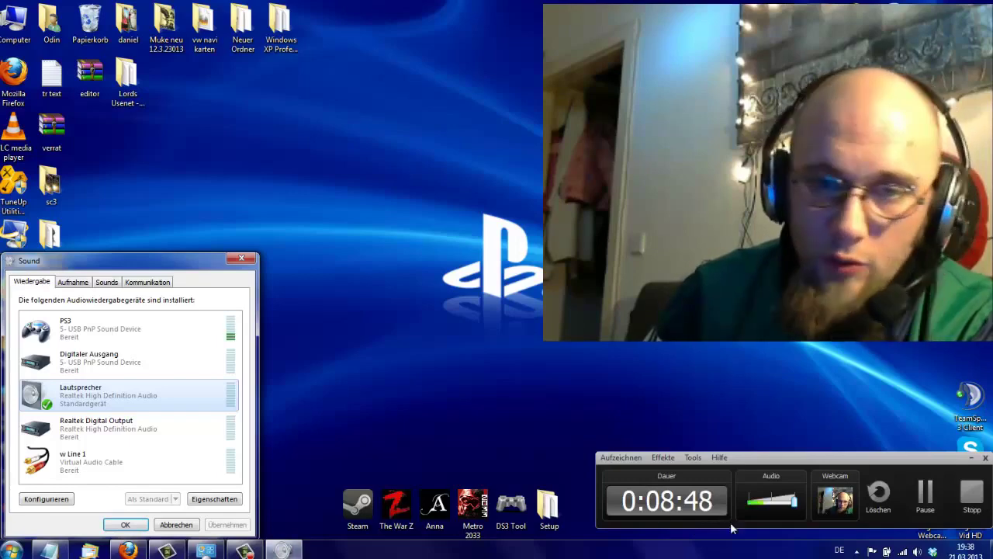
pyautogui.click(927, 504)
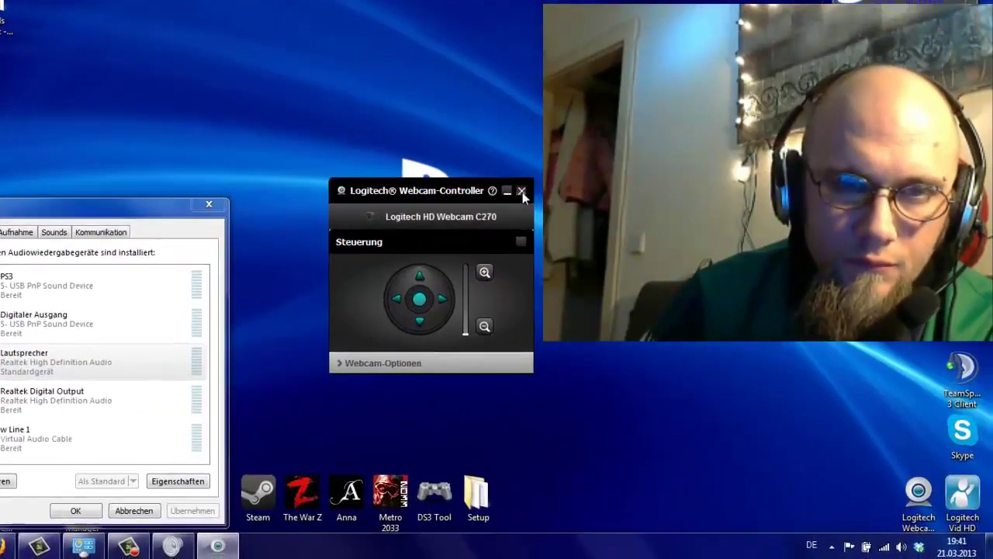
pyautogui.click(589, 242)
# - Switch to ArcSoft ShowBiz and open its capture module, arranging the windows so the PS3 video preview is accessible
pyautogui.click(68, 544)
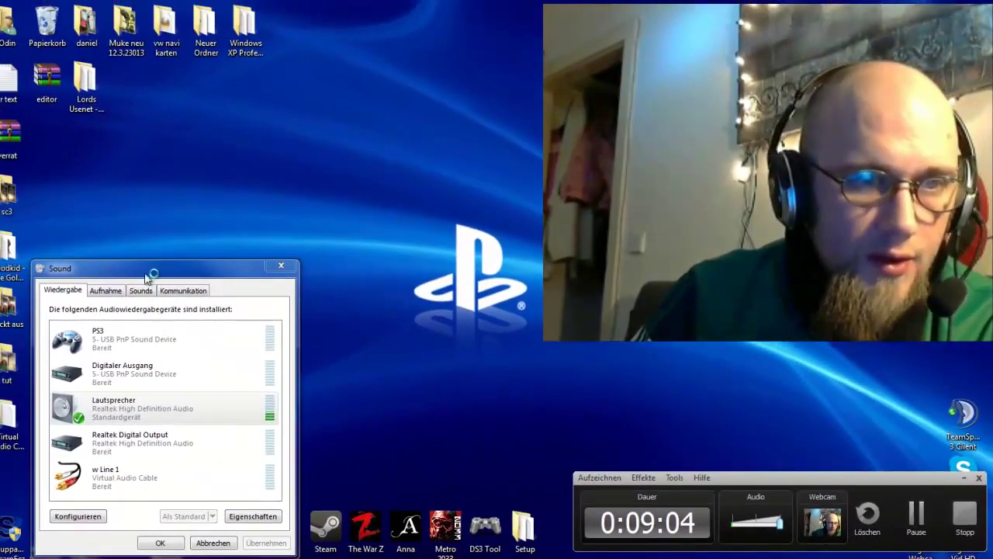
pyautogui.moveTo(104, 251); pyautogui.dragTo(25, 250)
pyautogui.moveTo(79, 271); pyautogui.dragTo(73, 271)
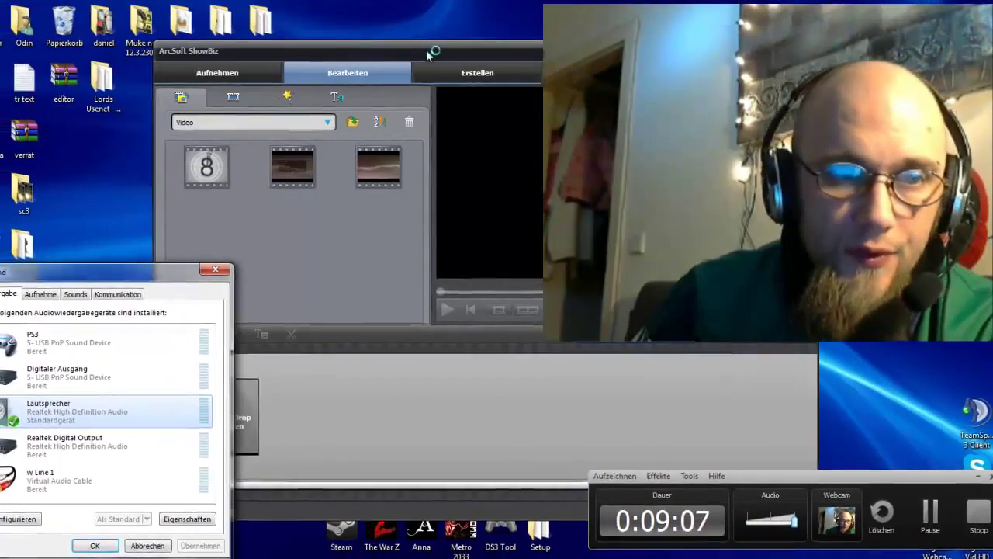
pyautogui.moveTo(427, 55); pyautogui.dragTo(270, 17)
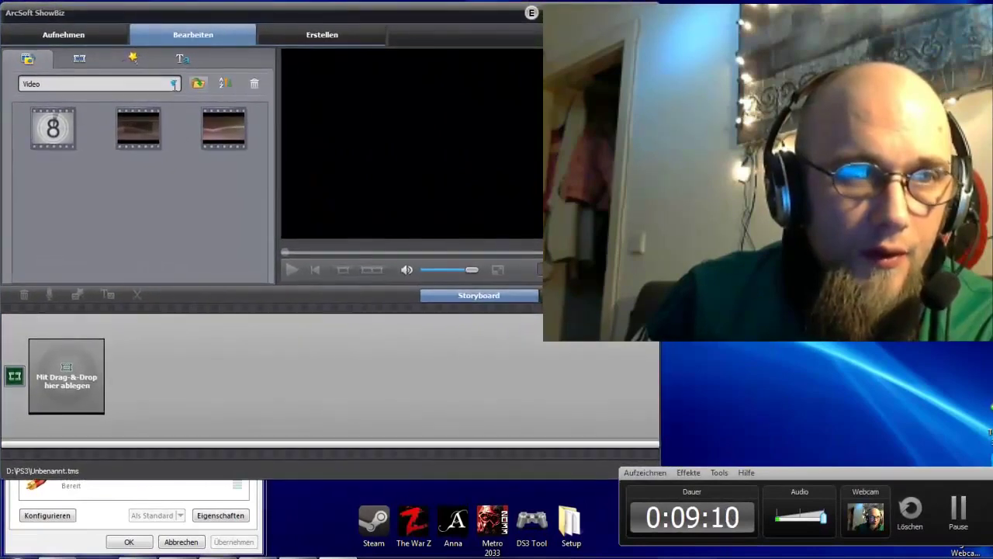
pyautogui.click(65, 34)
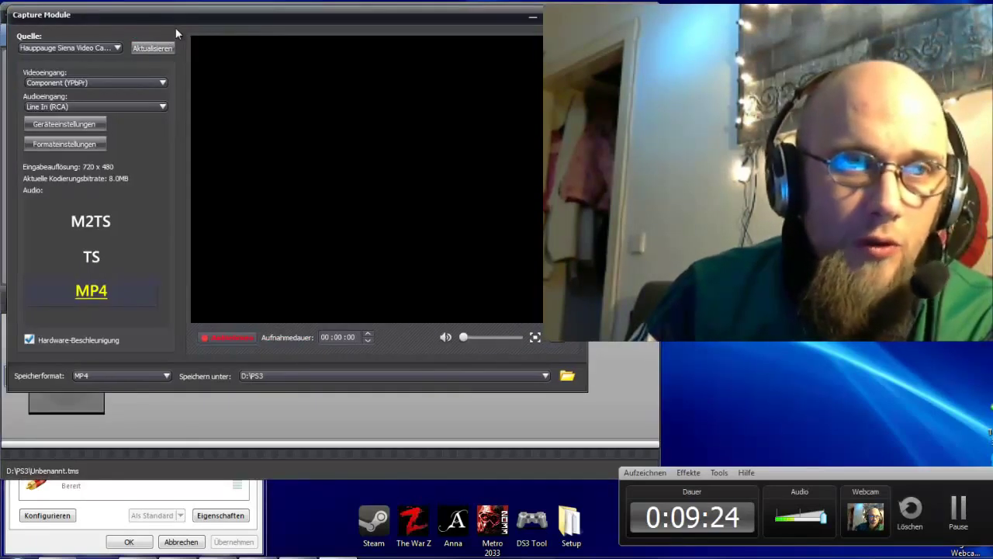
pyautogui.moveTo(167, 17); pyautogui.dragTo(158, 12)
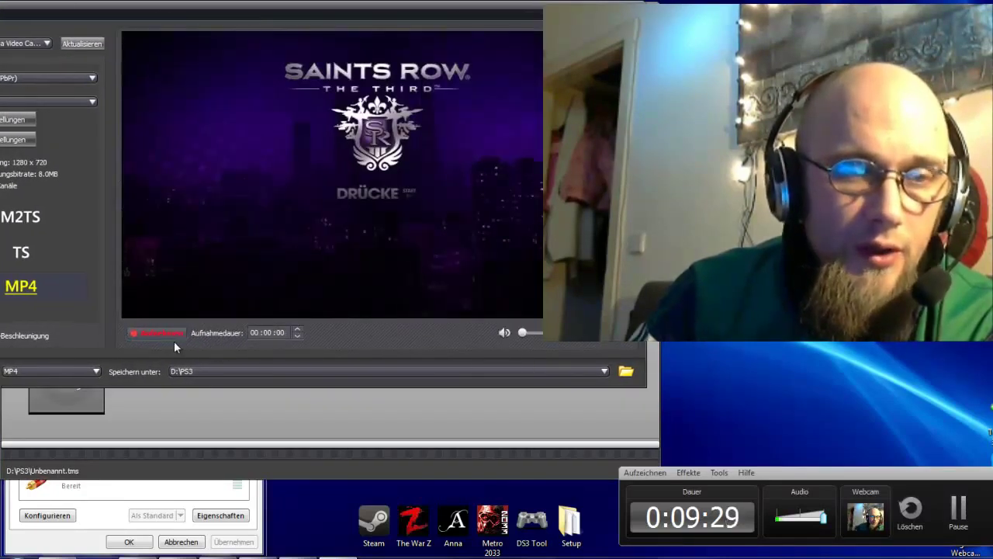
pyautogui.moveTo(180, 30); pyautogui.dragTo(241, 16)
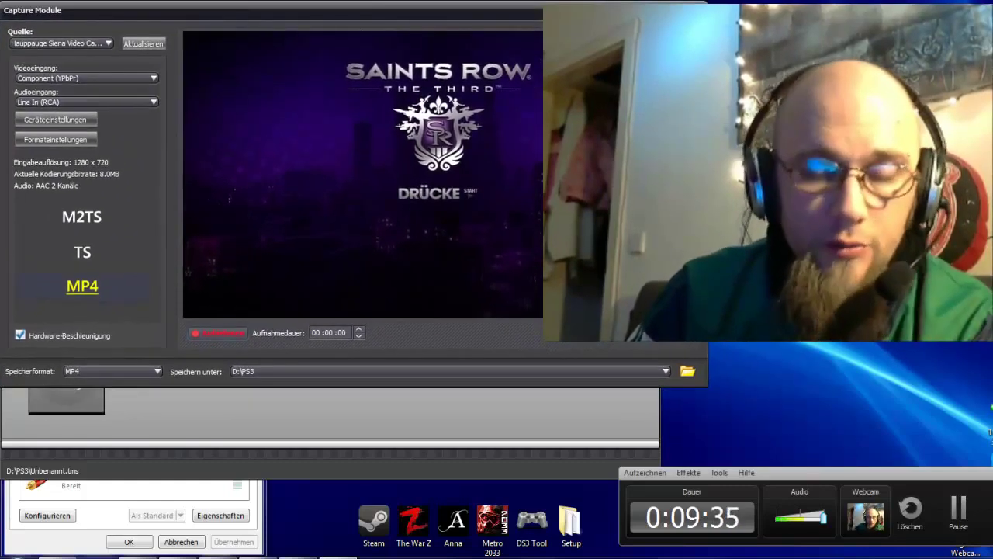
# - Record the Saints Row: The Third footage as MP4 to D:\PS3, stop the capture, and minimize ShowBiz
pyautogui.click(228, 332)
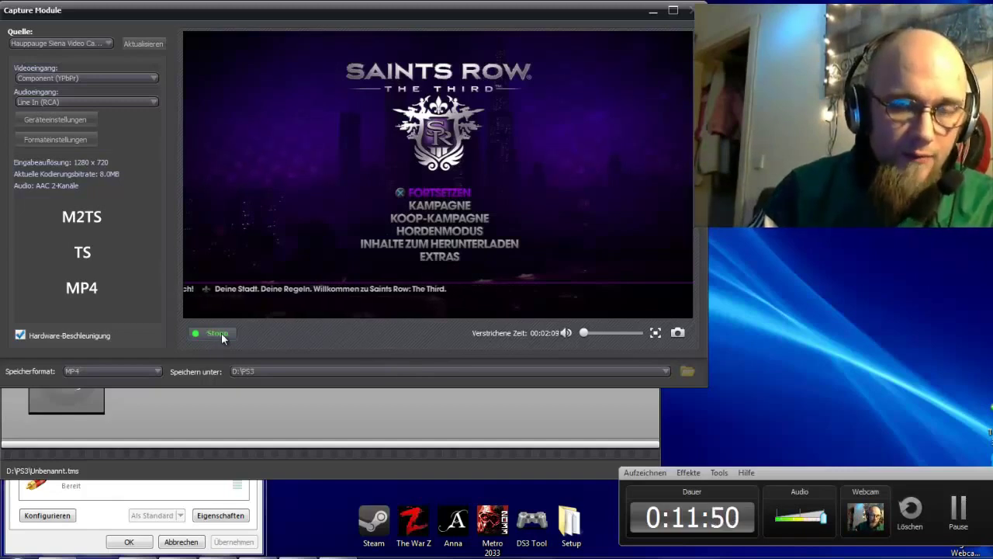
pyautogui.click(222, 333)
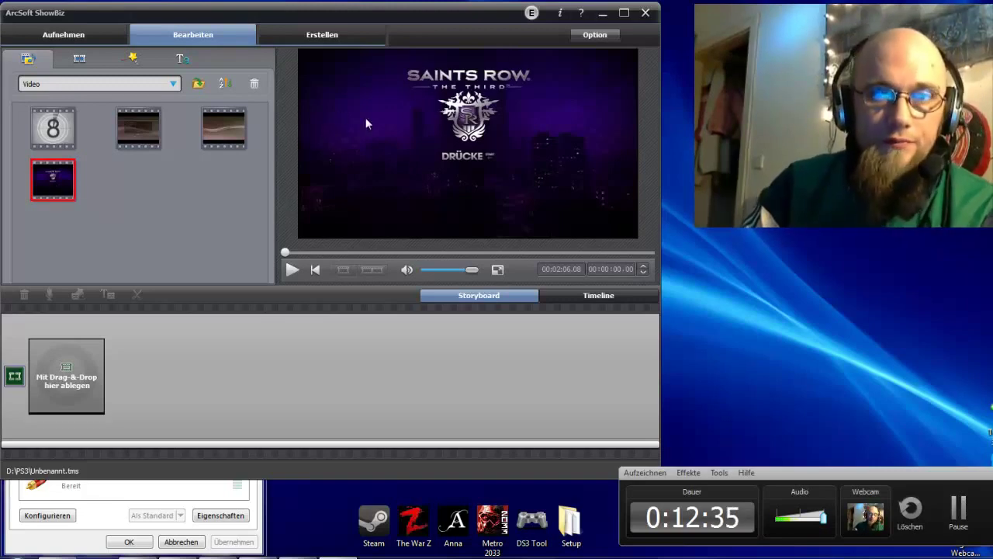
pyautogui.click(602, 13)
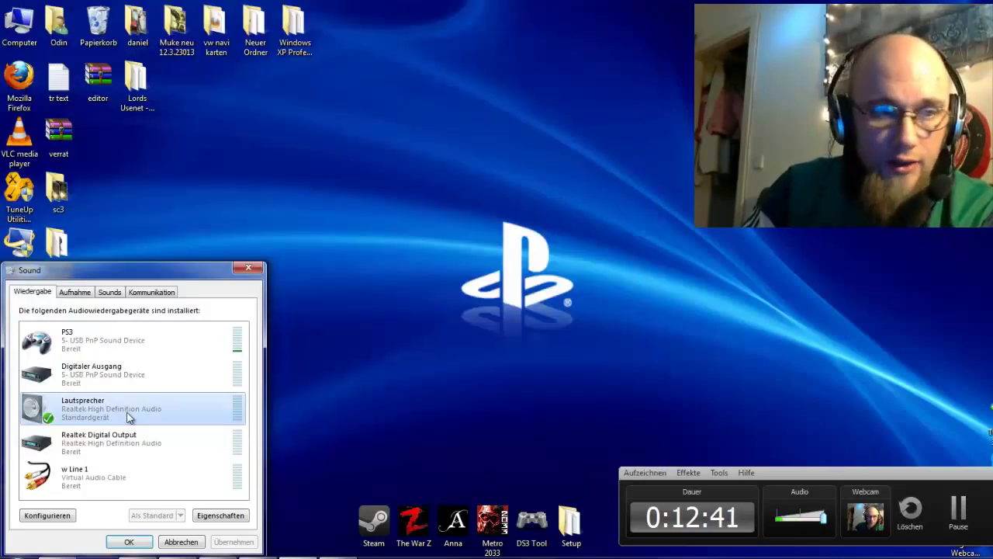
# - Review the PS3 and Lautsprecher playback devices and the PS3 and Realtek microphone entries among the recording devices
pyautogui.click(112, 341)
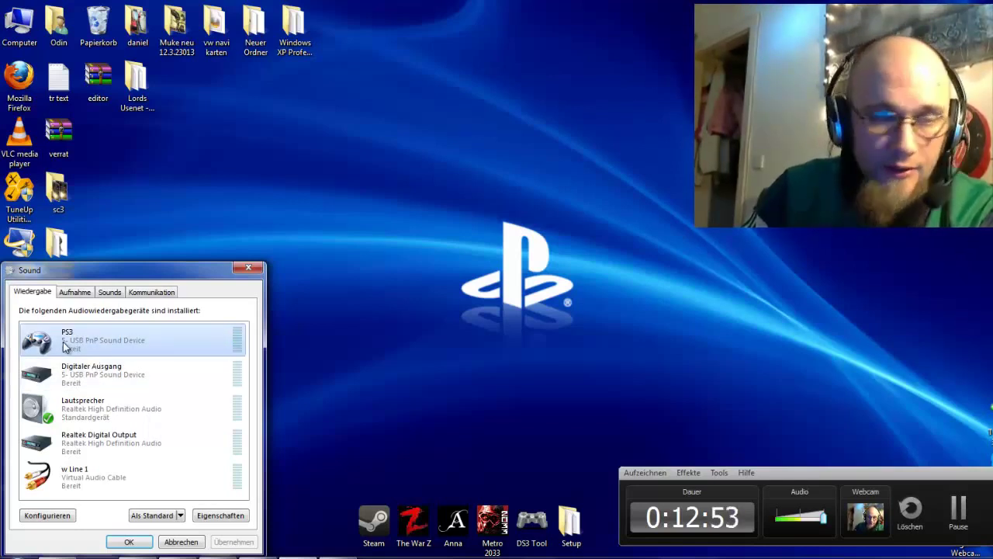
pyautogui.click(91, 415)
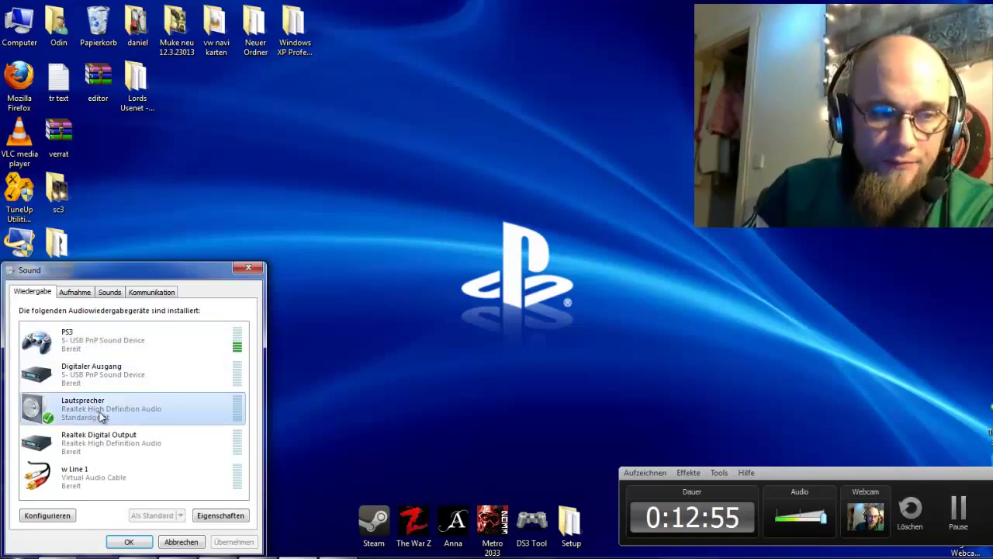
pyautogui.click(81, 297)
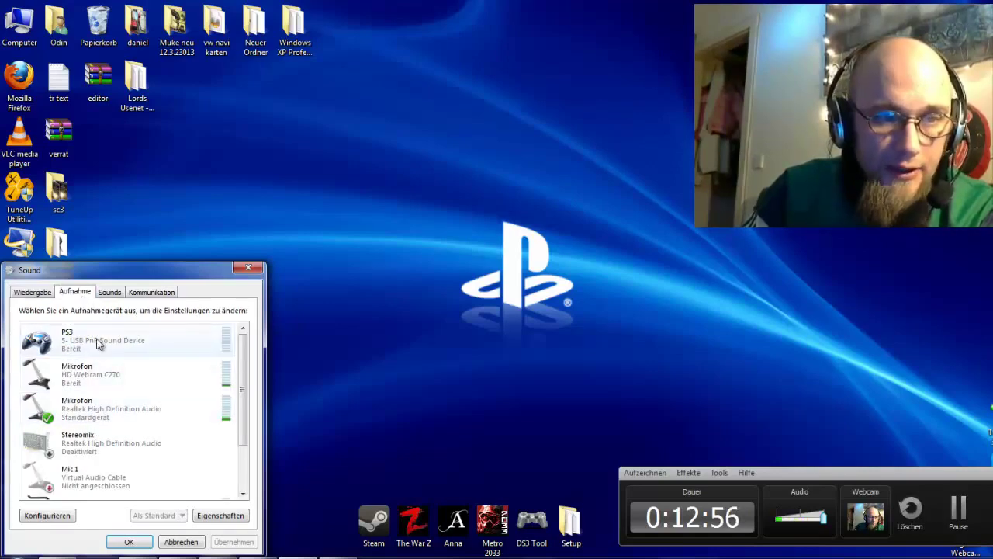
pyautogui.click(108, 413)
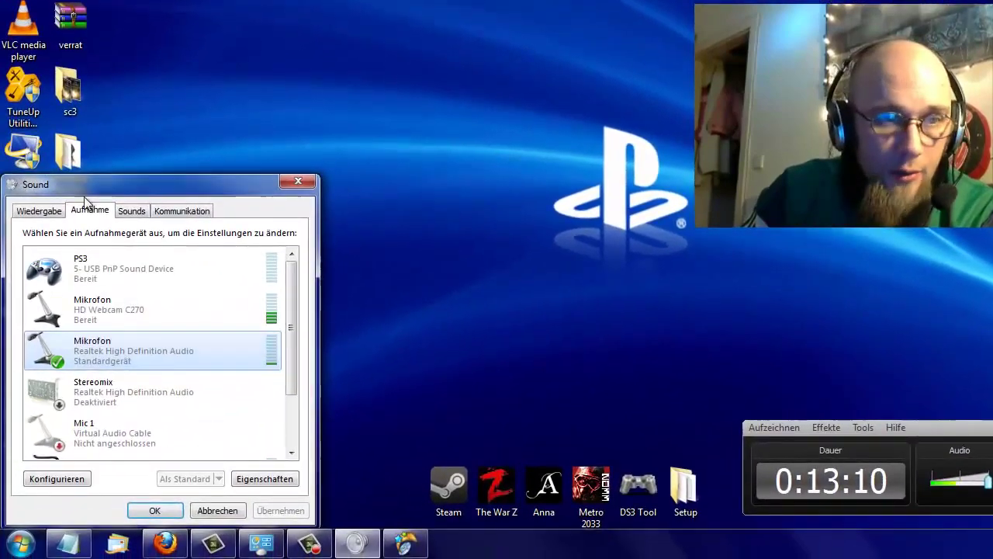
pyautogui.moveTo(112, 272); pyautogui.dragTo(204, 272)
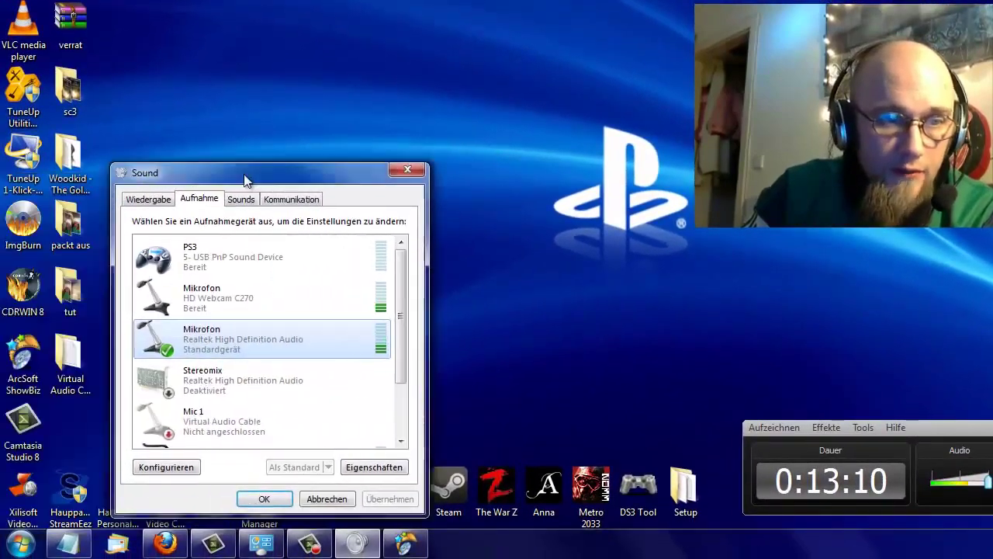
pyautogui.moveTo(244, 180); pyautogui.dragTo(101, 191)
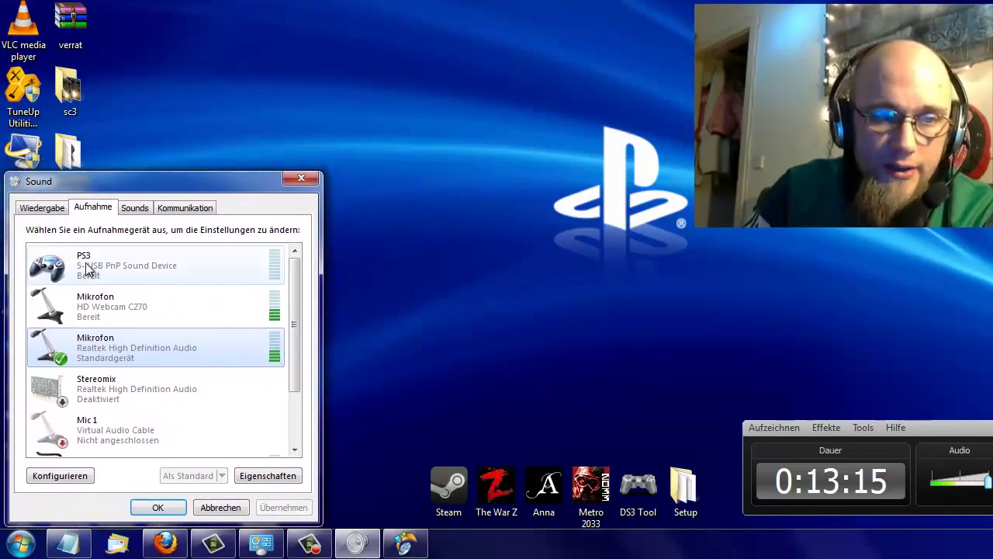
pyautogui.click(20, 543)
pyautogui.click(84, 476)
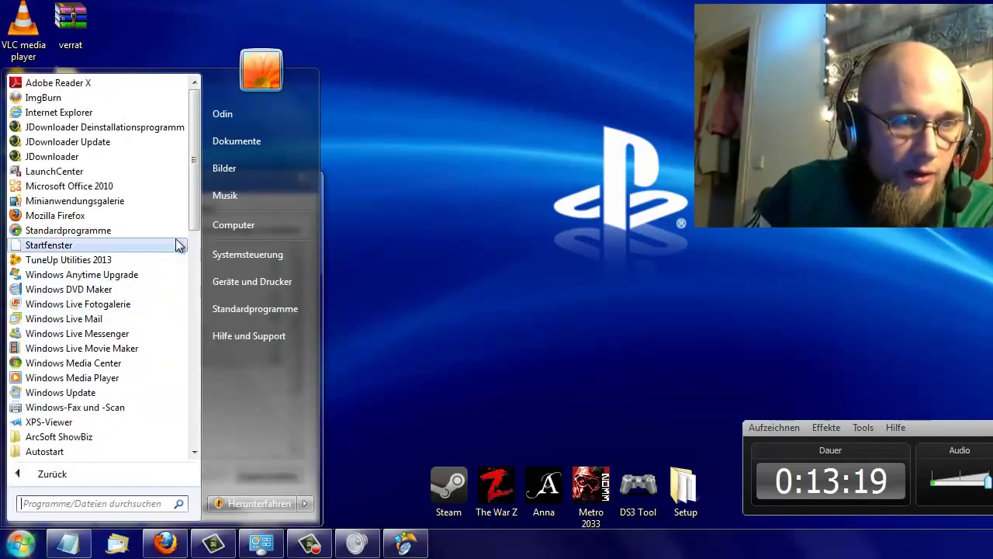
pyautogui.scroll(-7, 186, 319)
pyautogui.scroll(7, 186, 322)
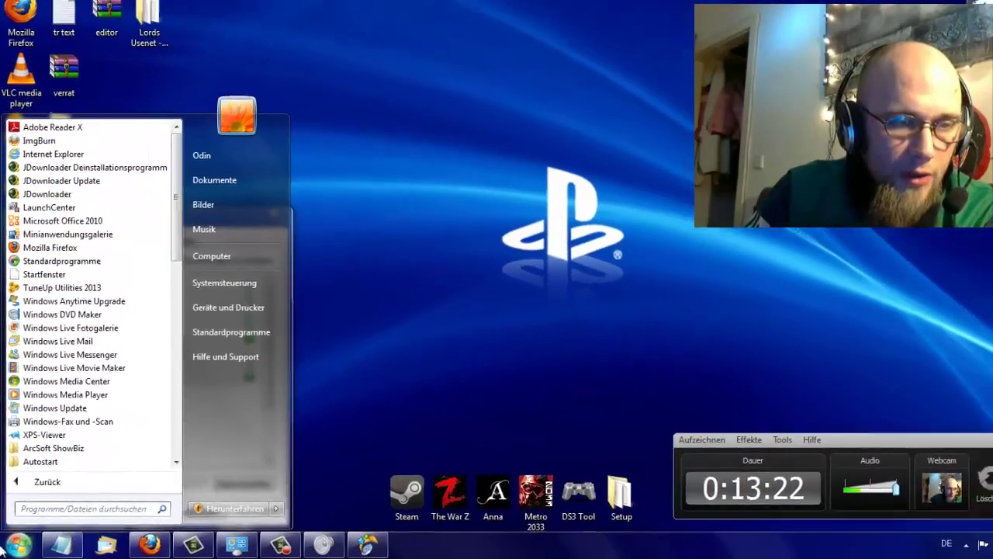
pyautogui.click(17, 545)
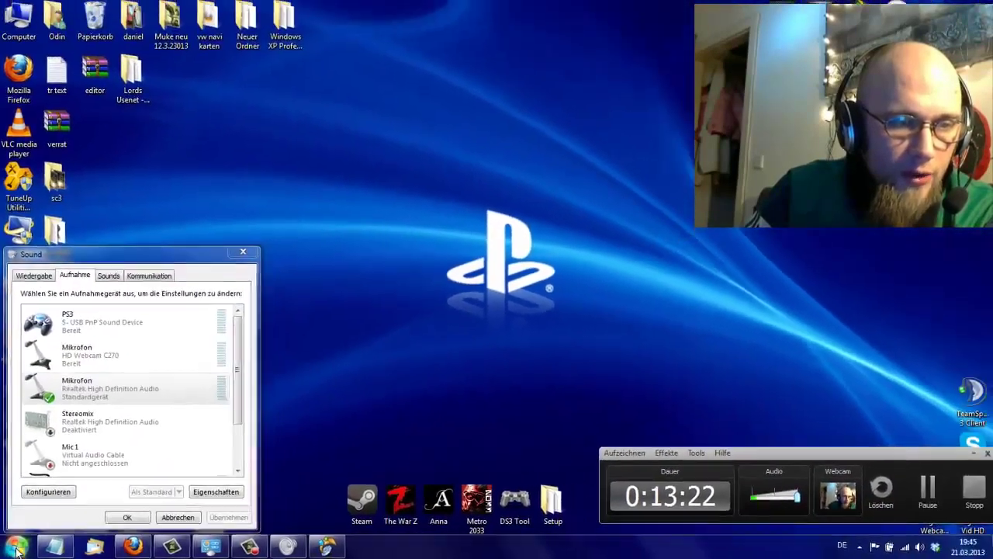
# - Launch Audio Repeater (MME), place its window clear of the Sound dialog, and check the PS3 recording device's listening settings
pyautogui.click(17, 546)
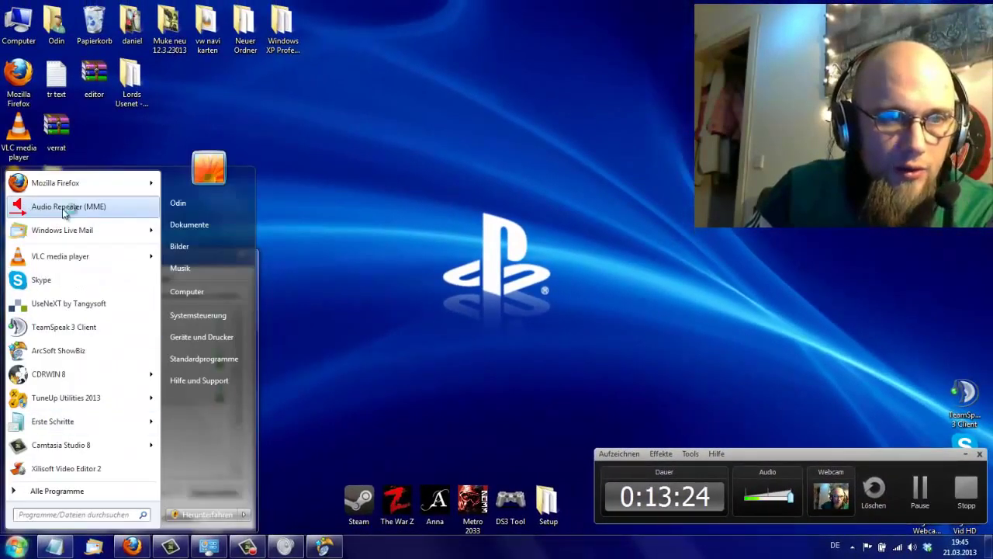
pyautogui.click(65, 208)
pyautogui.moveTo(478, 166); pyautogui.dragTo(394, 18)
pyautogui.doubleClick(109, 325)
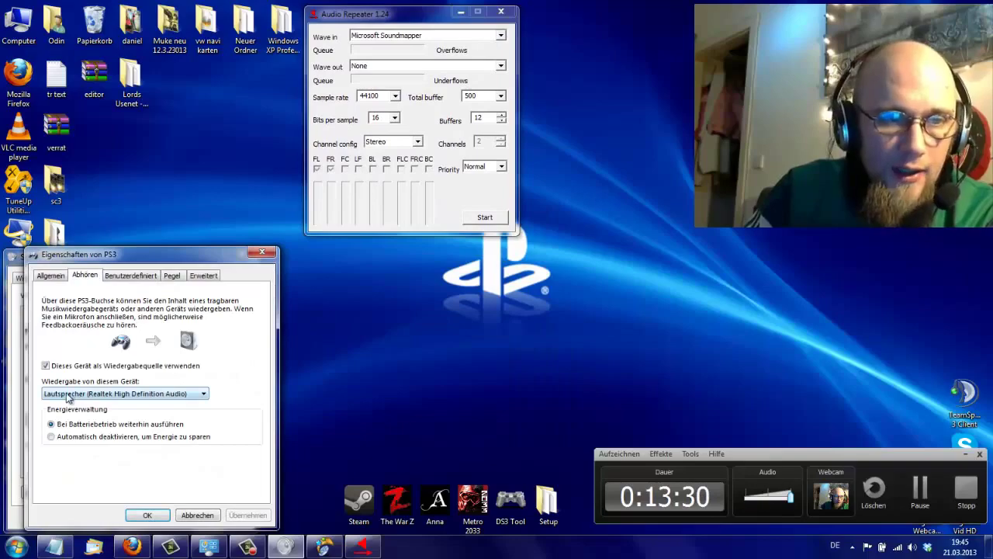
pyautogui.click(262, 253)
# - Route PS3 (5- USB PnP Sound Device) as Wave in to Lautsprecher (Realtek) as Wave out in Audio Repeater and start it
pyautogui.click(416, 36)
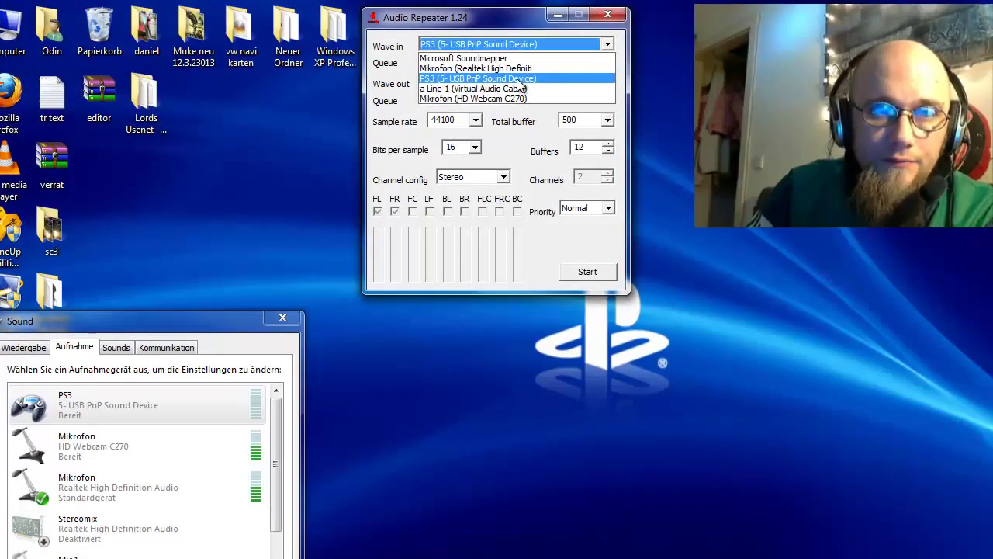
pyautogui.click(518, 79)
pyautogui.click(501, 82)
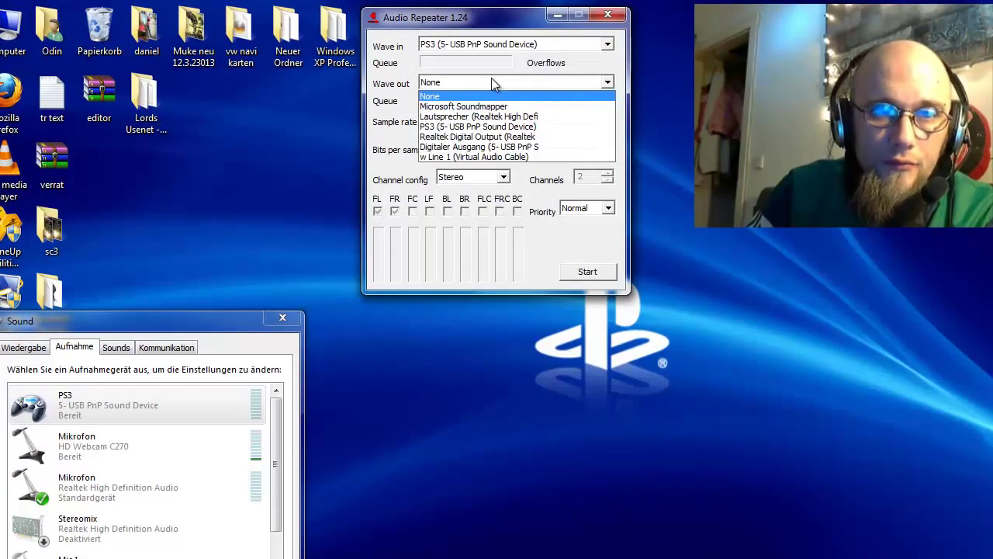
pyautogui.click(501, 118)
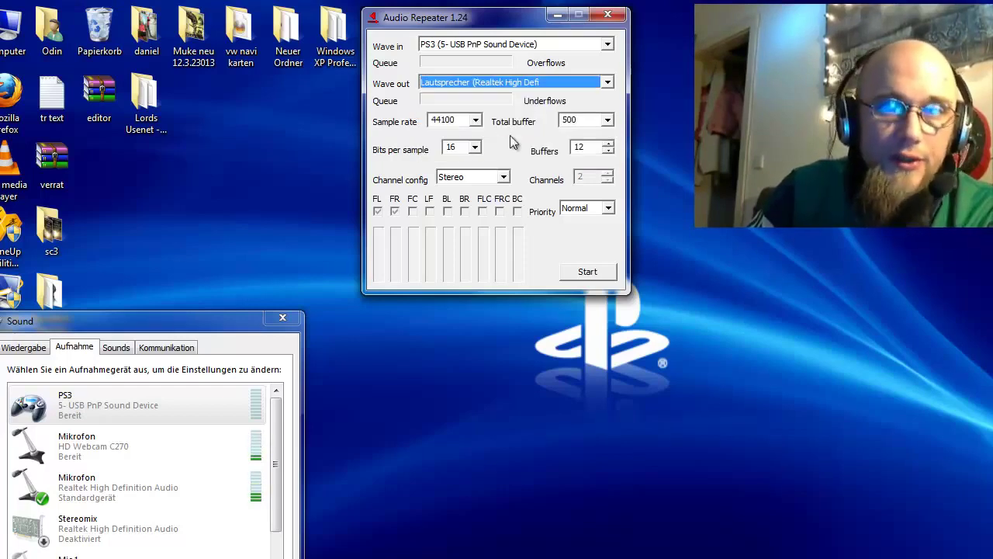
pyautogui.click(604, 274)
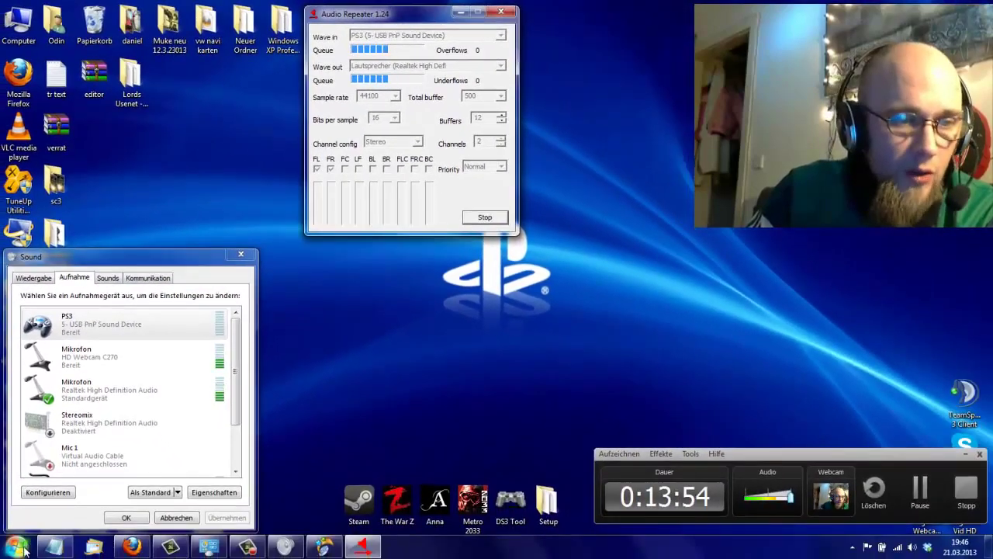
# - Launch a second Audio Repeater (MME) instance and place its window beside the first one
pyautogui.click(23, 549)
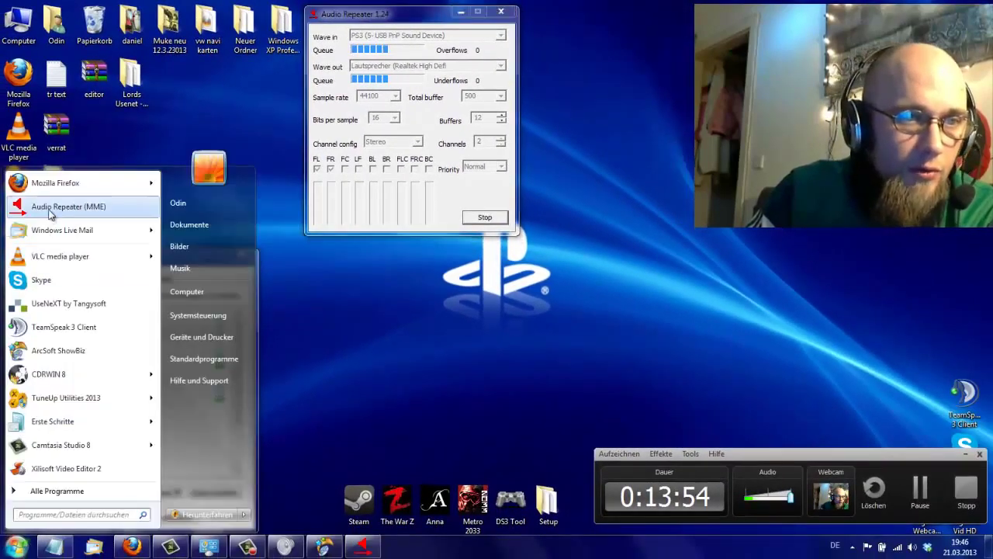
pyautogui.click(25, 208)
pyautogui.moveTo(452, 173); pyautogui.dragTo(590, 19)
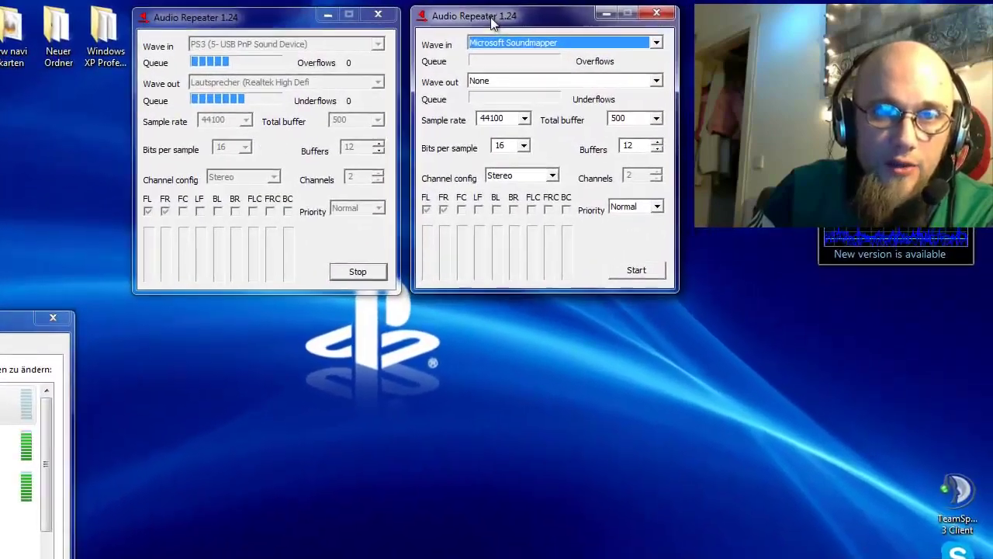
pyautogui.moveTo(492, 23); pyautogui.dragTo(490, 23)
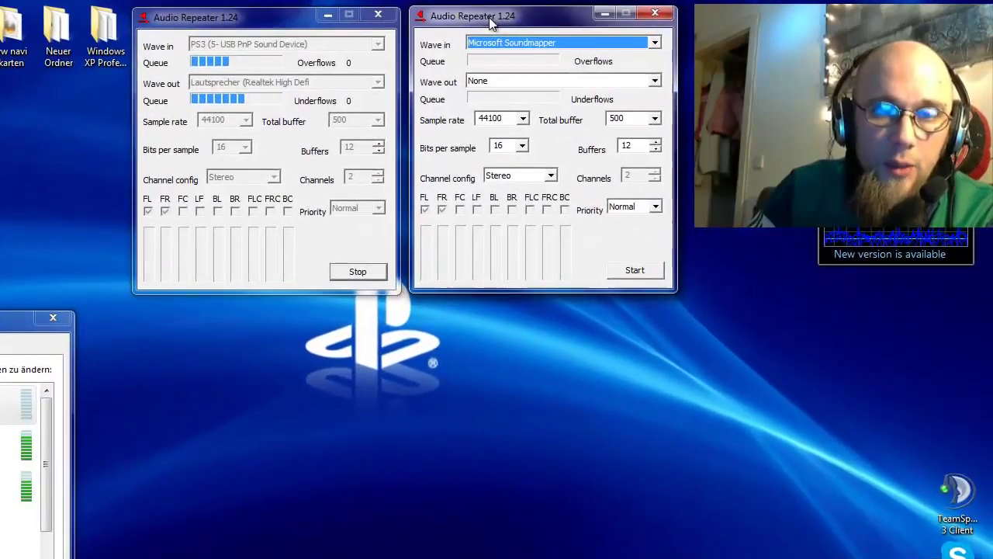
# - Route Mikrofon (Realtek) as Wave in to PS3 (5- USB PnP Sound Device) as Wave out in the second repeater and start it
pyautogui.click(536, 47)
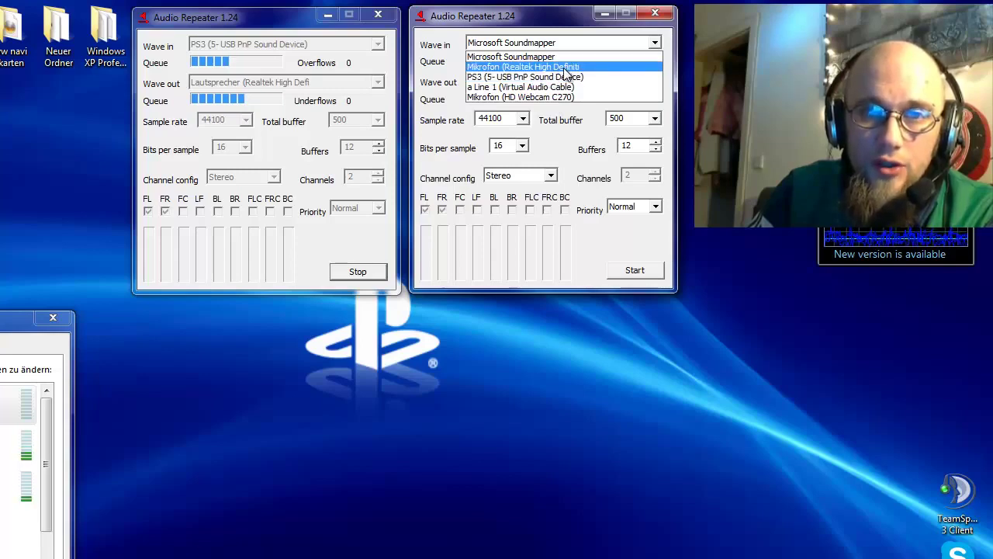
pyautogui.click(535, 66)
pyautogui.click(487, 80)
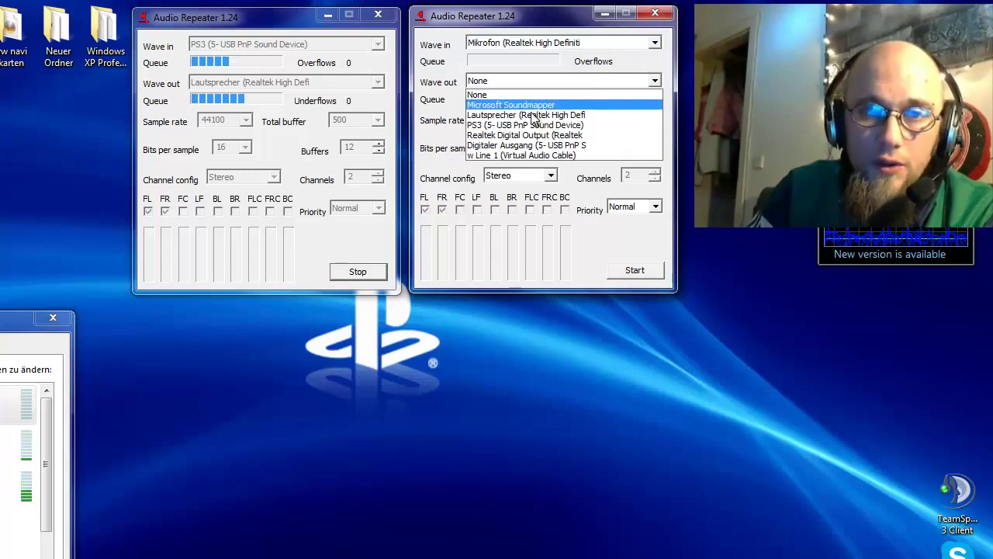
pyautogui.click(522, 127)
pyautogui.click(633, 270)
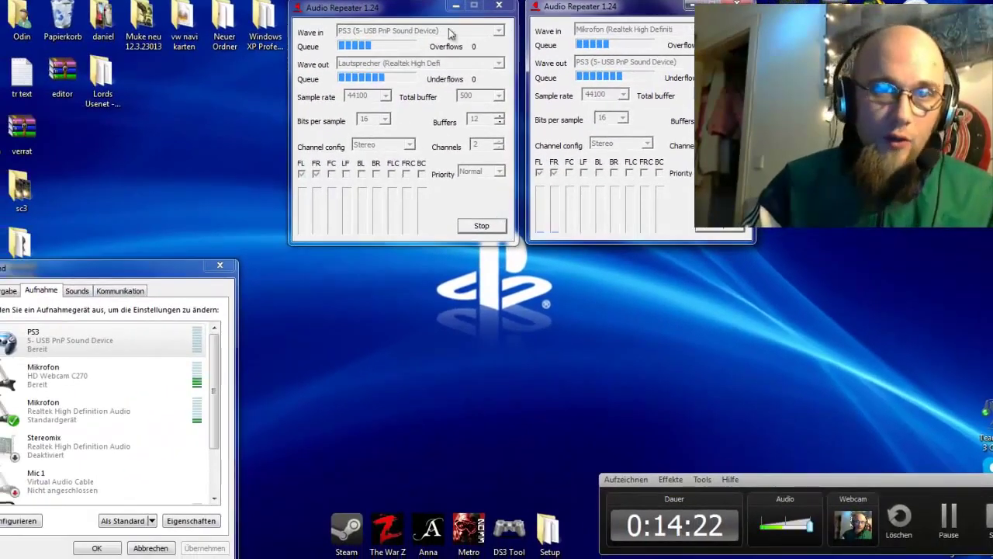
# - Arrange both Audio Repeater windows side by side next to the Sound dialog
pyautogui.moveTo(418, 11); pyautogui.dragTo(379, 338)
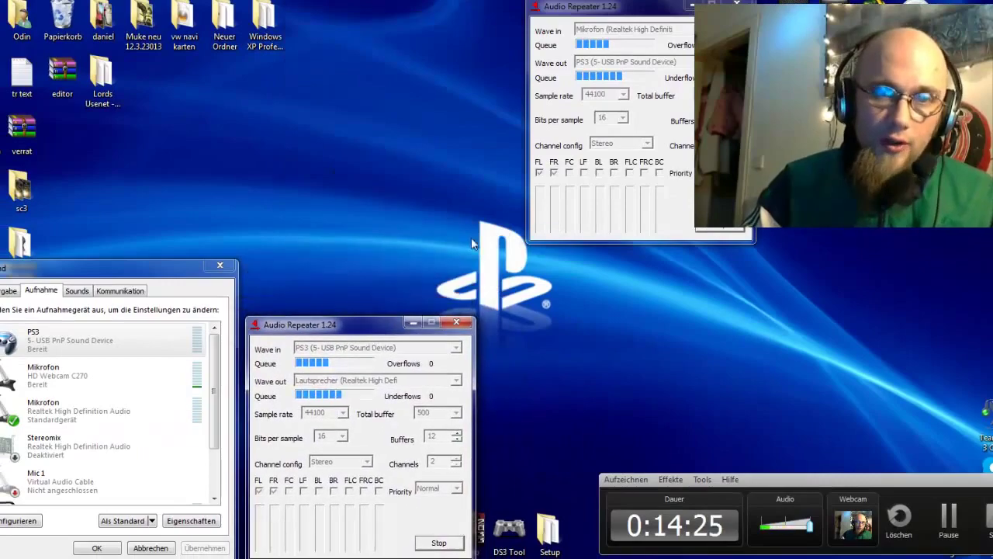
pyautogui.moveTo(646, 15); pyautogui.dragTo(607, 340)
pyautogui.moveTo(685, 300); pyautogui.dragTo(686, 298)
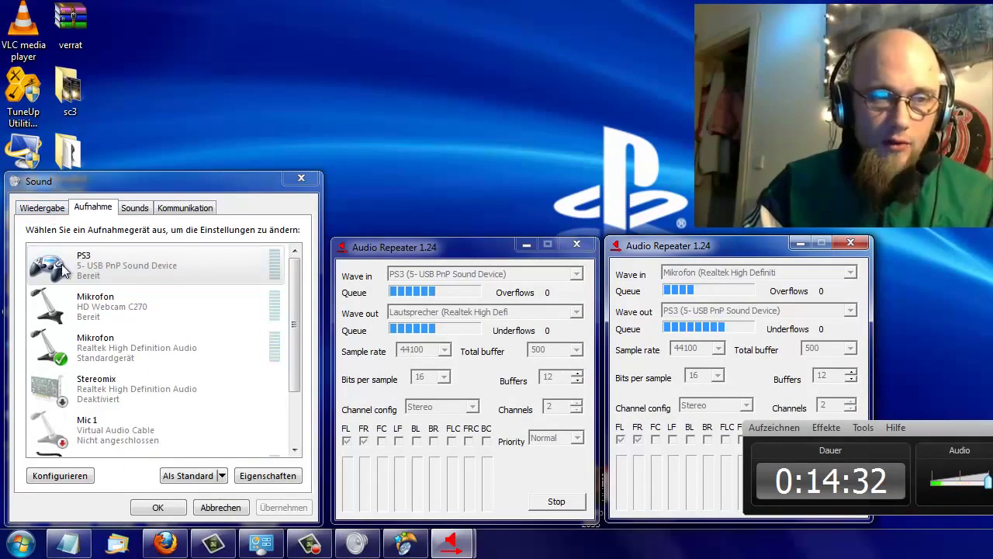
# - Review the listening settings in the PS3 recording device's properties and close them without changes
pyautogui.click(104, 281)
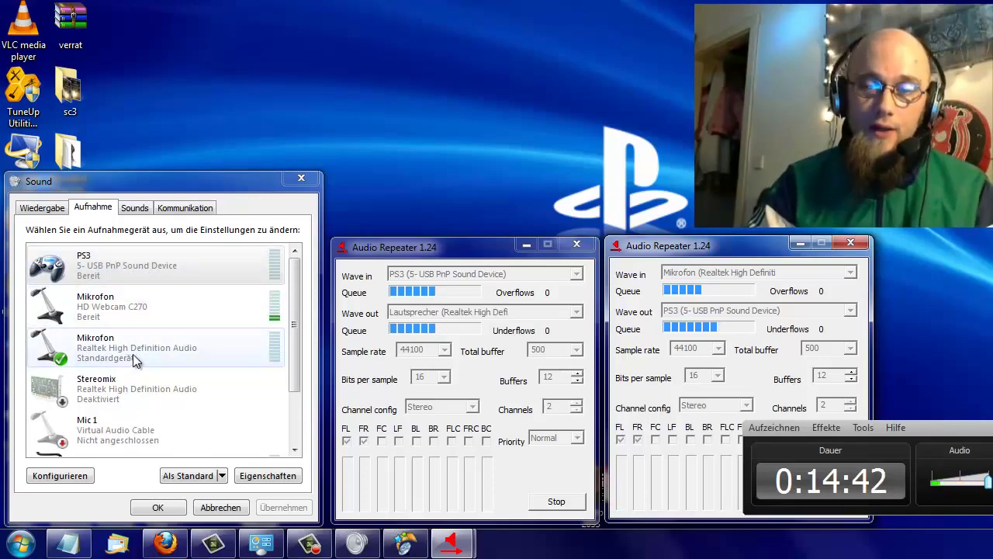
pyautogui.doubleClick(124, 275)
pyautogui.click(107, 205)
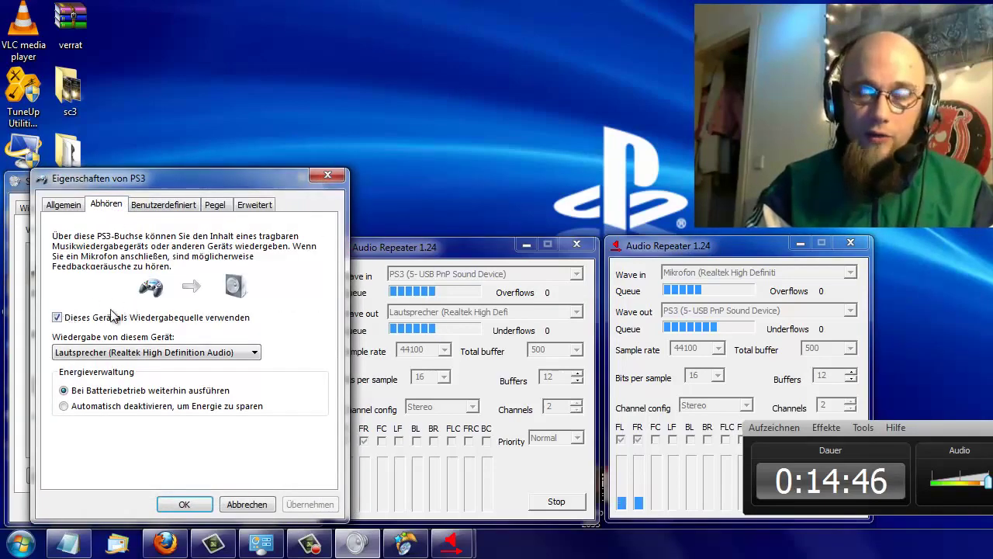
pyautogui.click(329, 177)
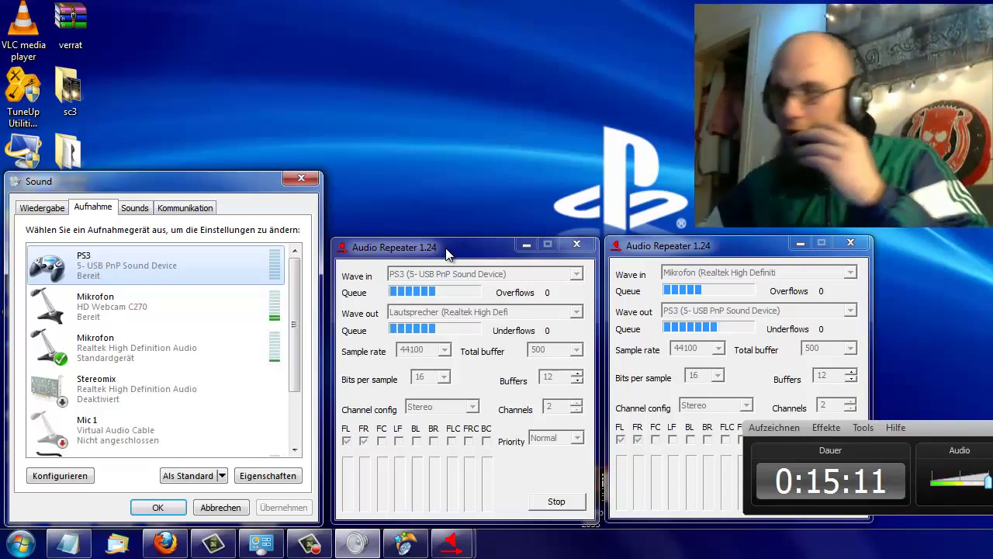
# - Close both Audio Repeater instances
pyautogui.click(577, 245)
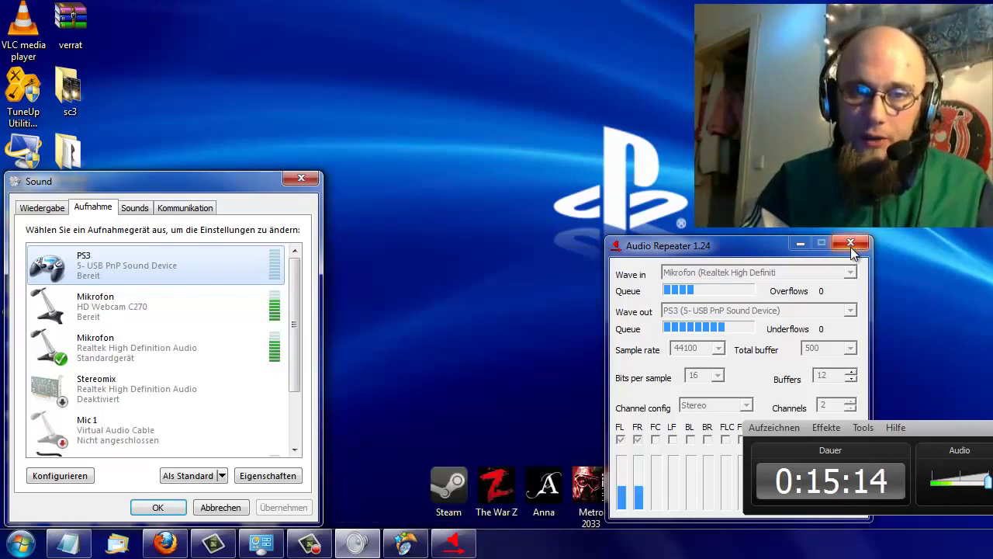
pyautogui.click(850, 245)
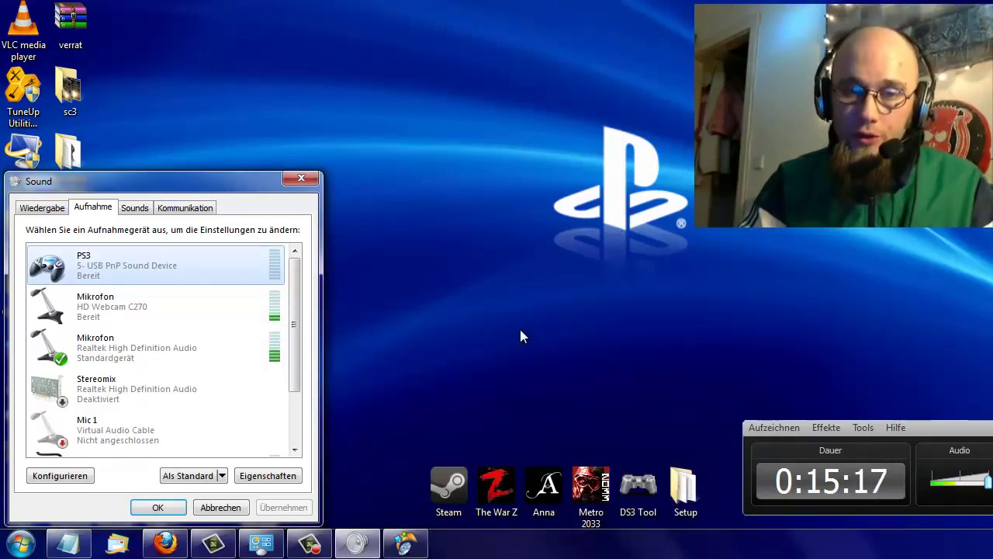